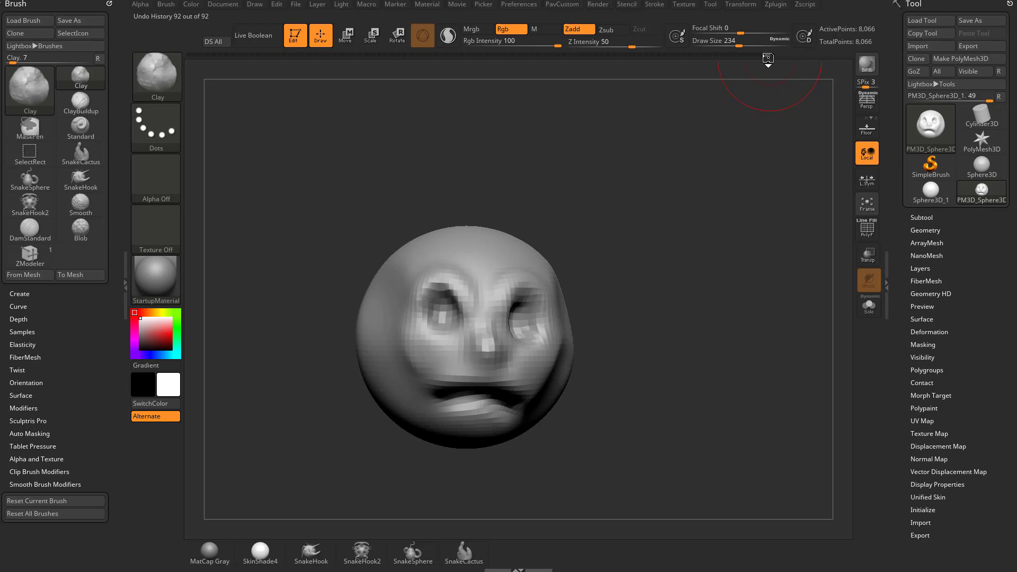
- Rewind the undo history to the unsculpted sphere and turn on the floor grid
mouse_move(767, 55)
left_mouse_down()
mouse_move(460, 65)
mouse_move(188, 55)
left_mouse_up()
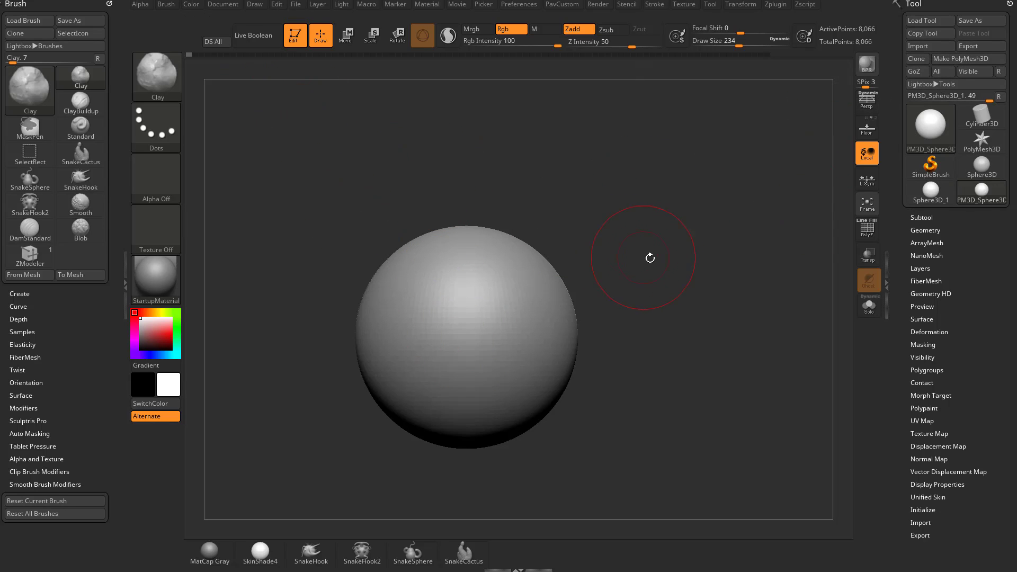
key("s")
left_click_drag(650, 253, 642, 254)
mouse_move(651, 262)
left_mouse_down("alt")
mouse_move(609, 263)
mouse_move(699, 251)
left_mouse_up("alt")
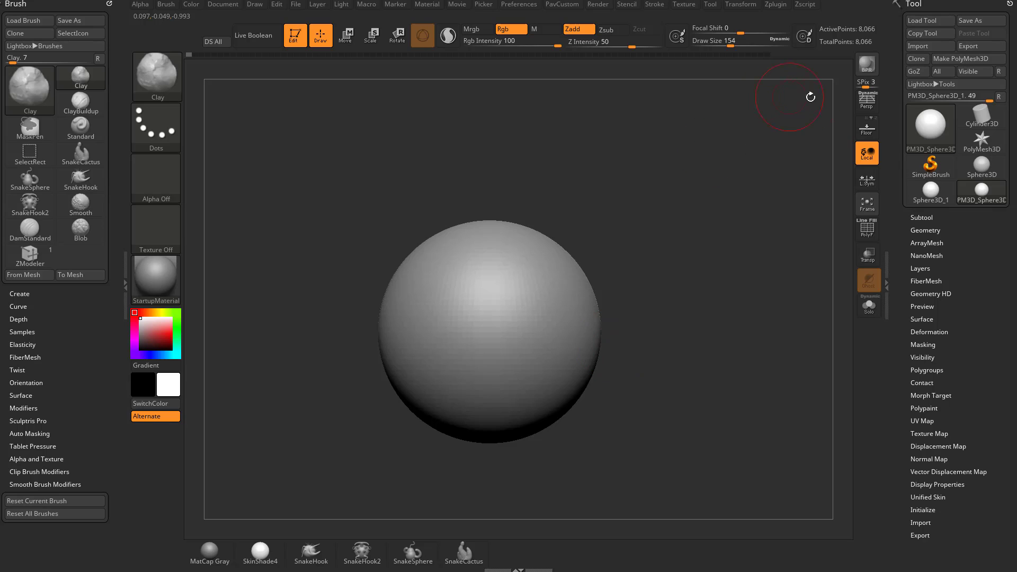
left_click(867, 127)
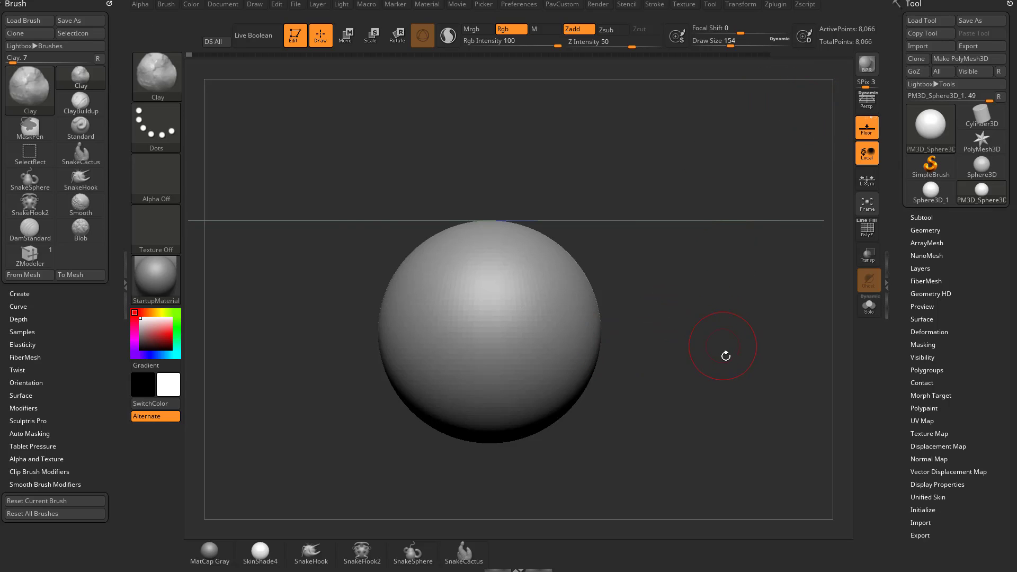
- Sculpt two eyes and a mouth on the front of the sphere with the Clay brush at draw size 128
mouse_move(727, 379)
left_mouse_down()
mouse_move(672, 345)
mouse_move(646, 348)
left_mouse_up()
key("[")
mouse_move(441, 298)
left_mouse_down()
mouse_move(531, 294)
mouse_move(545, 310)
left_mouse_up()
left_click(466, 349)
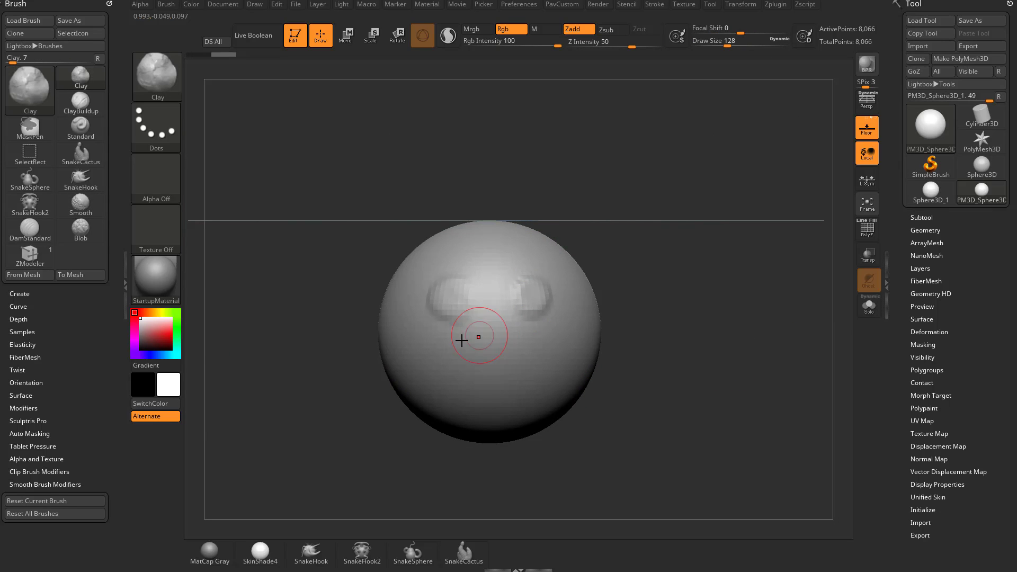
left_click_drag(461, 339, 549, 343)
- Examine the sculpted face from several angles, using the floor grid to judge its orientation
mouse_move(693, 353)
left_mouse_down()
mouse_move(712, 380)
mouse_move(788, 270)
mouse_move(783, 315)
left_mouse_up()
mouse_move(719, 359)
left_mouse_down()
mouse_move(697, 341)
mouse_move(688, 383)
mouse_move(396, 417)
left_mouse_up()
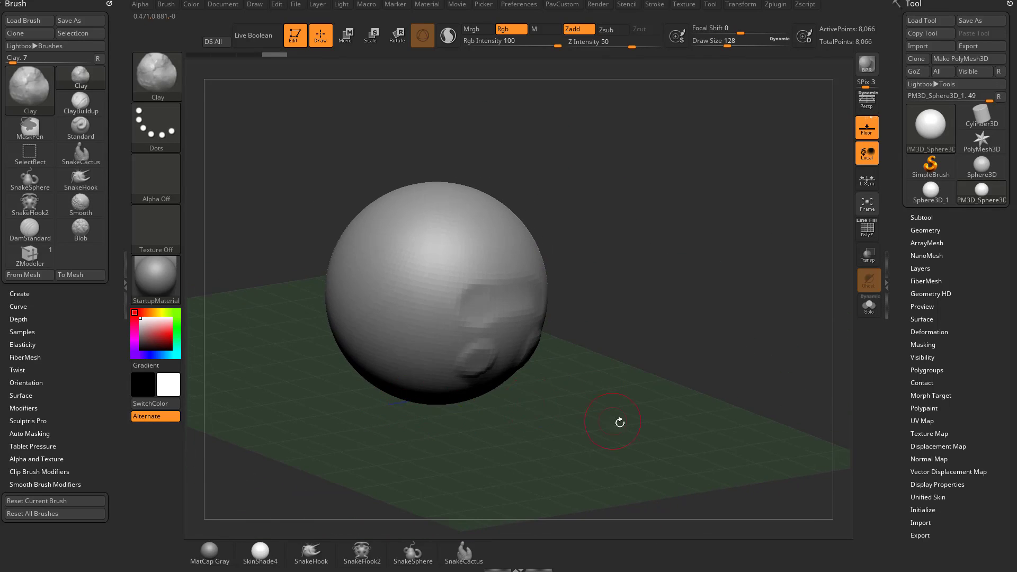
left_click_drag(617, 423, 650, 325)
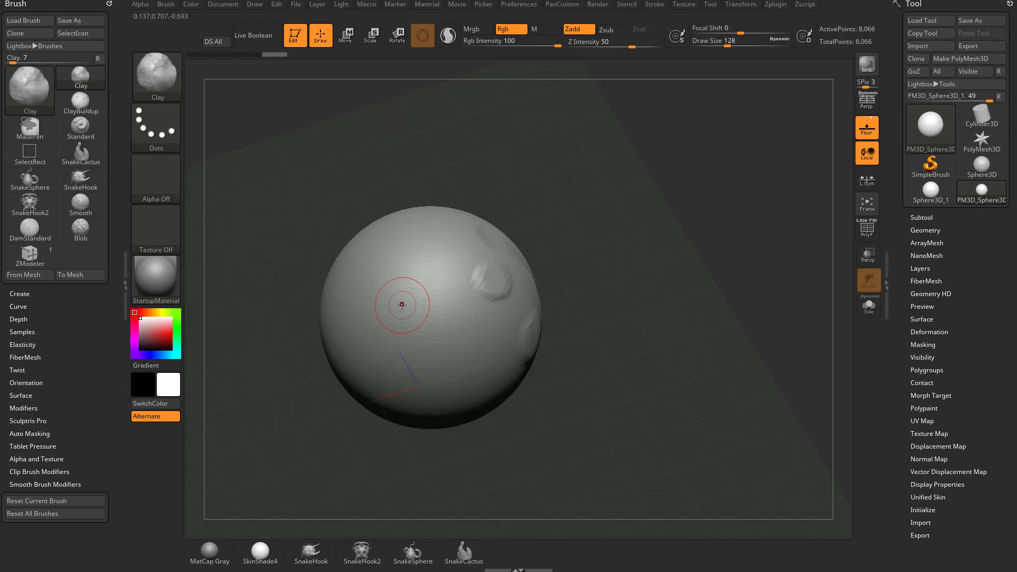
mouse_move(699, 189)
left_mouse_down()
mouse_move(711, 340)
mouse_move(586, 381)
mouse_move(680, 324)
mouse_move(672, 345)
left_mouse_up()
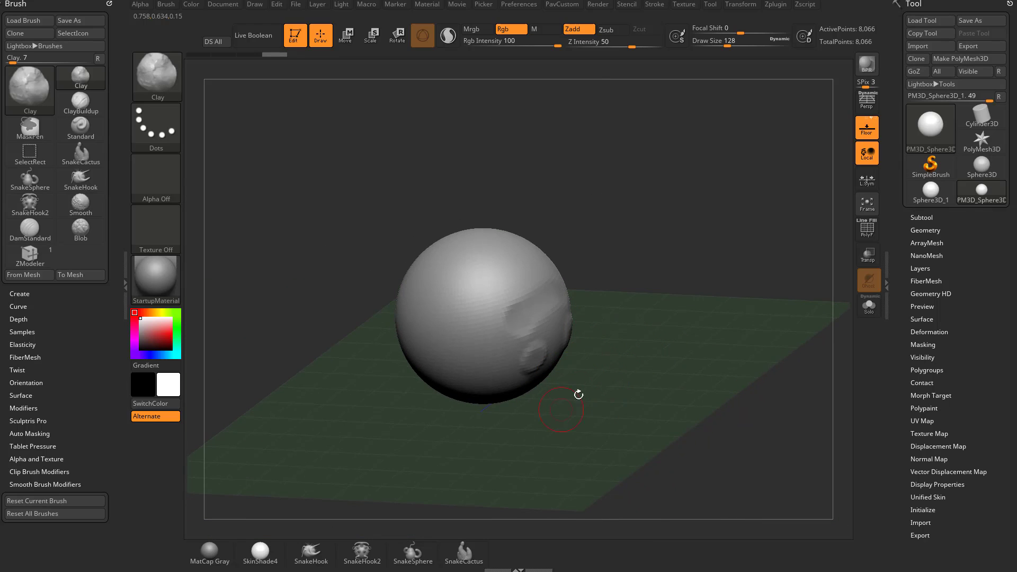
left_click_drag(649, 306, 649, 280)
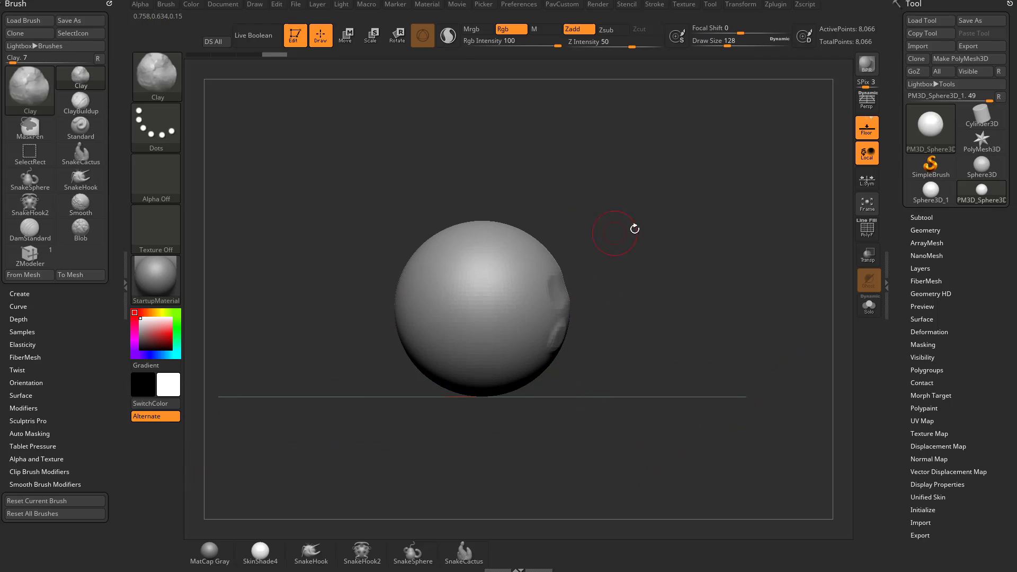
left_click_drag(615, 233, 568, 377)
left_click_drag(723, 332, 687, 285)
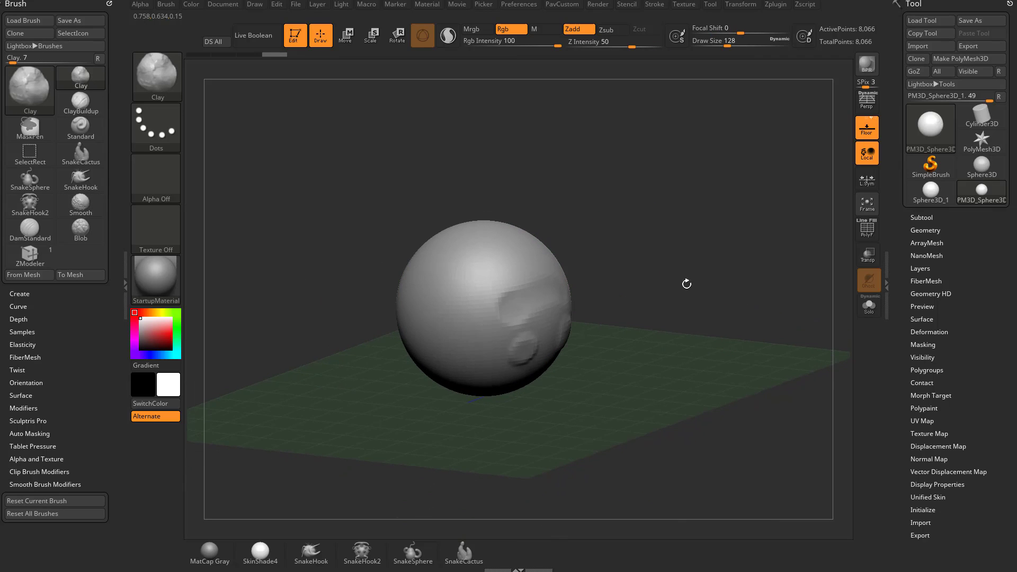
- Rewind the undo history to the plain sphere and set the brush's draw size to 120
left_click_drag(270, 55, 201, 54)
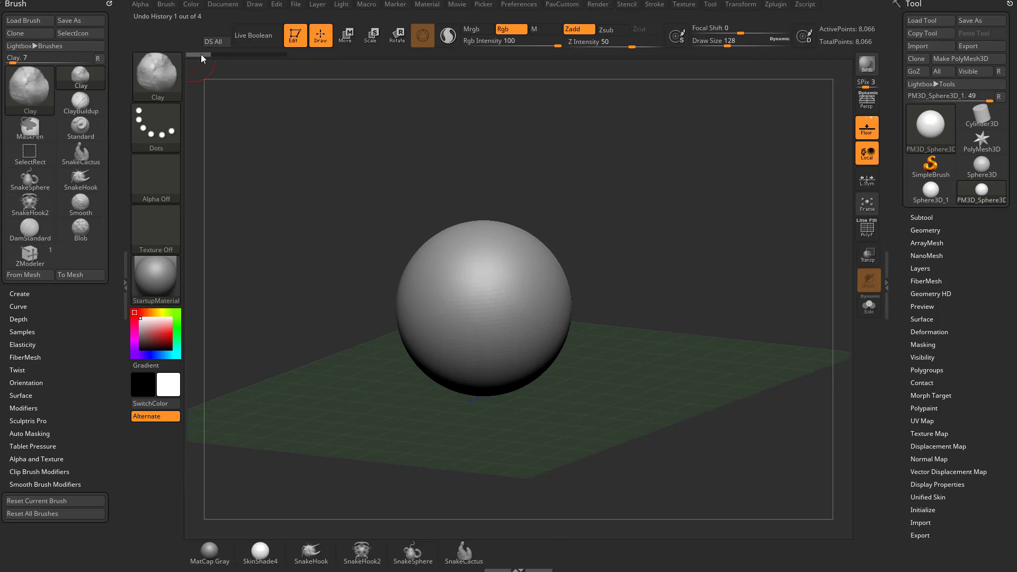
key("s")
left_click(657, 288)
mouse_move(659, 288)
left_mouse_down()
mouse_move(693, 252)
mouse_move(546, 312)
left_mouse_up()
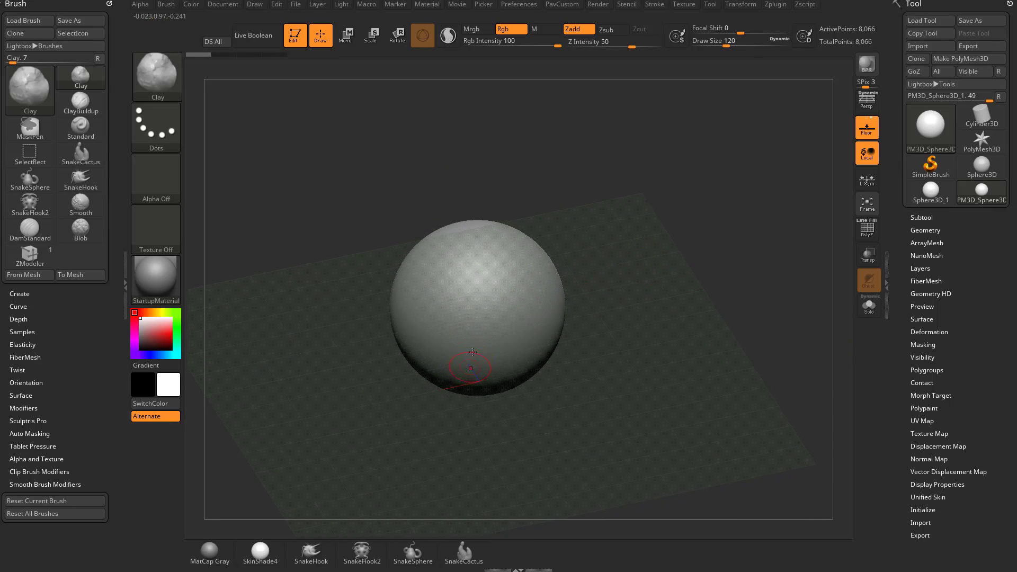
- Sculpt two round eyes and a curved mouth on the sphere's front with the Clay brush at draw size 120
left_click_drag(588, 286, 571, 273, "shift")
left_click_drag(454, 279, 449, 291)
left_click_drag(506, 281, 506, 283)
mouse_move(453, 332)
left_mouse_down()
mouse_move(496, 333)
mouse_move(455, 327)
left_mouse_up()
- Inspect the eyes and curved mouth from the front and side in relation to the floor
left_click_drag(669, 293, 575, 297)
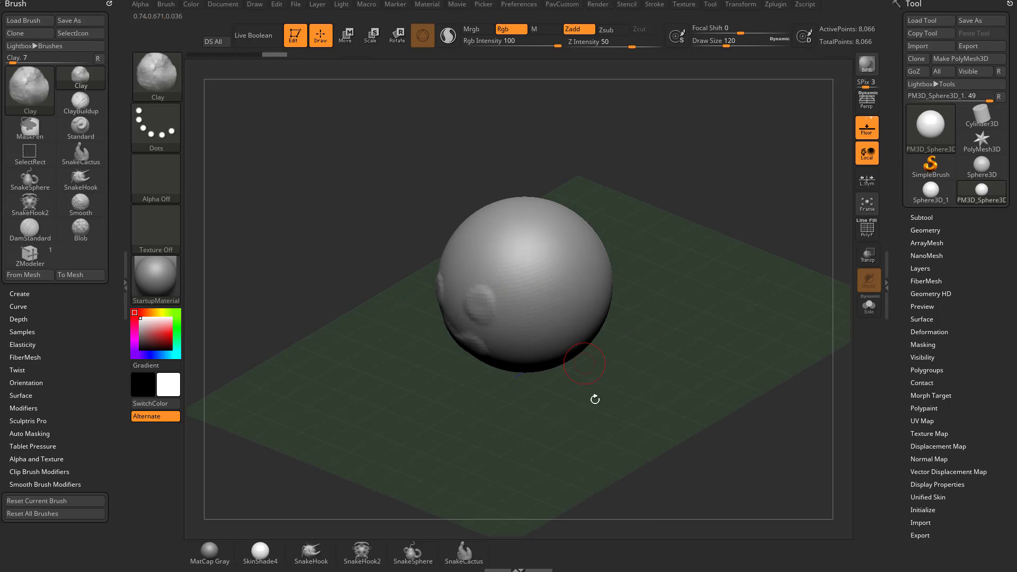
left_click_drag(584, 399, 713, 331)
left_click_drag(571, 378, 706, 334, "shift")
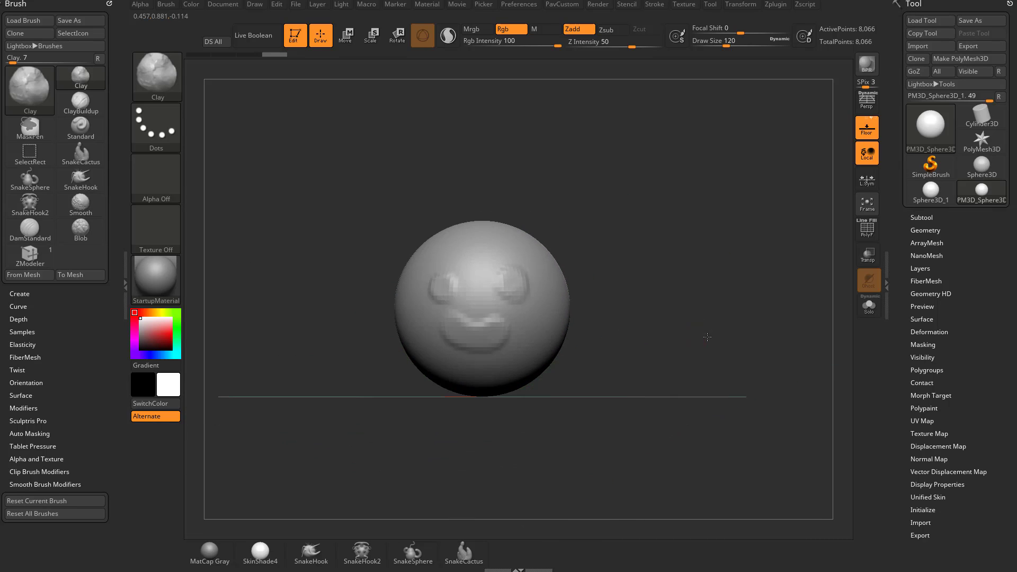
left_click_drag(688, 298, 691, 338, "alt")
left_click_drag(691, 262, 721, 278)
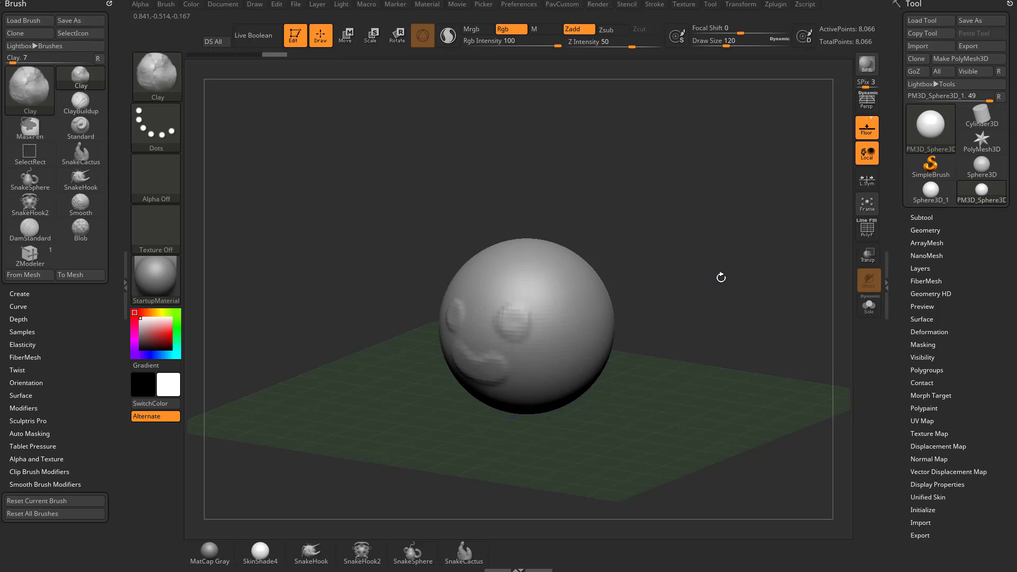
left_click_drag(700, 357, 703, 335)
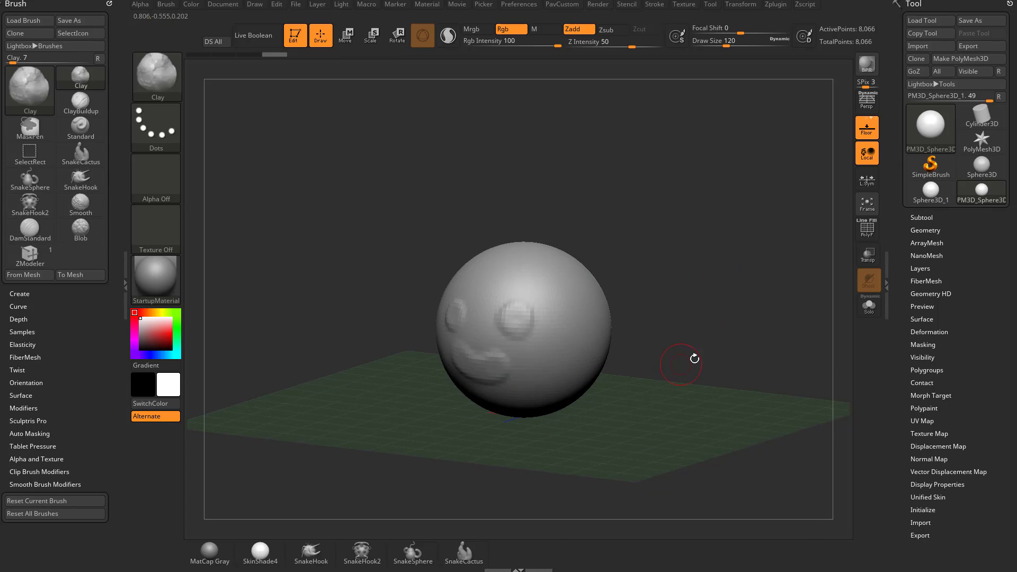
left_click_drag(768, 193, 740, 243)
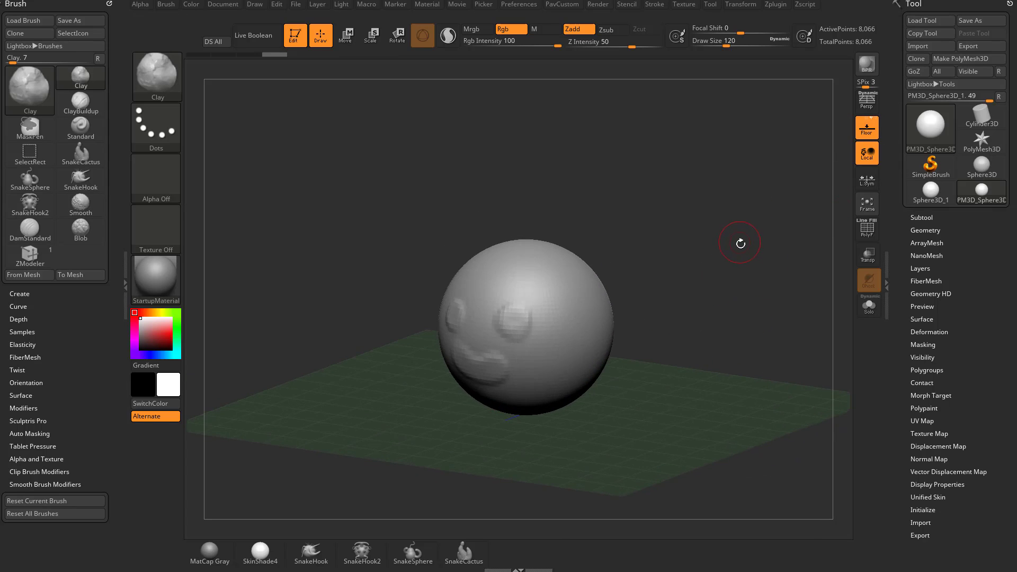
- Undo the two eye strokes and the mouth stroke
key("ctrl+z")
key("ctrl+z")
key("ctrl+z")
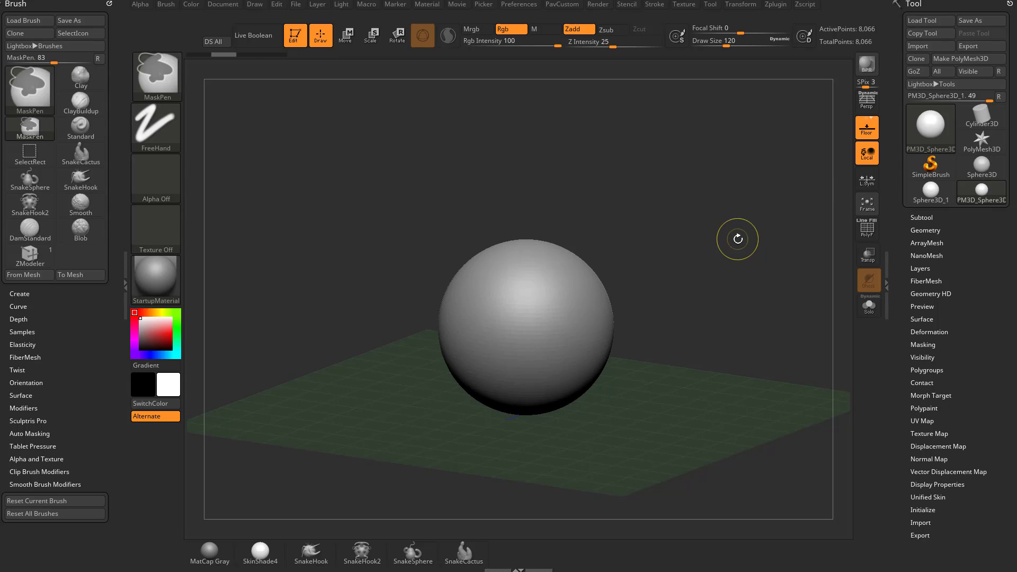
left_click_drag(703, 218, 711, 240)
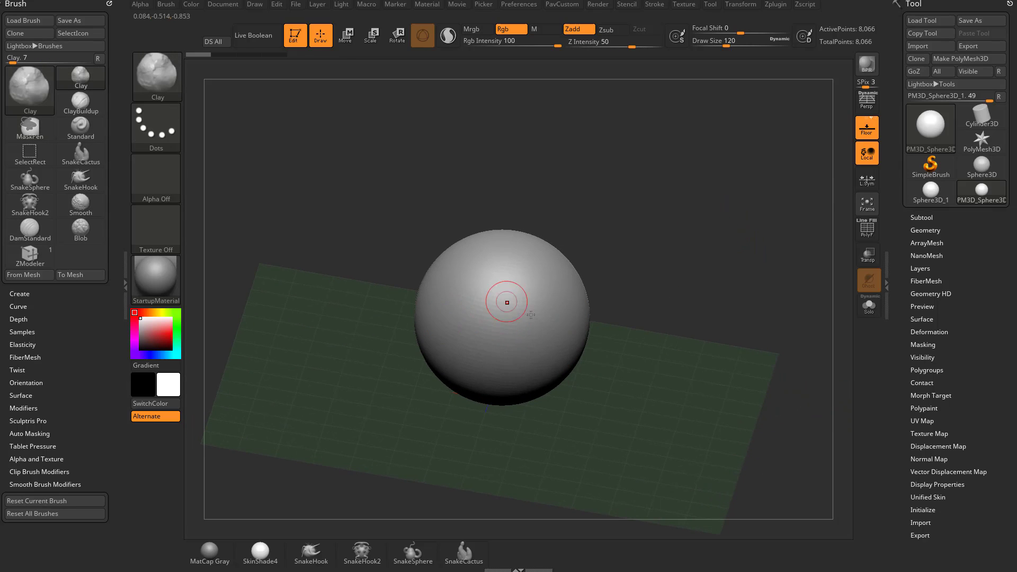
left_click_drag(657, 274, 675, 296, "alt")
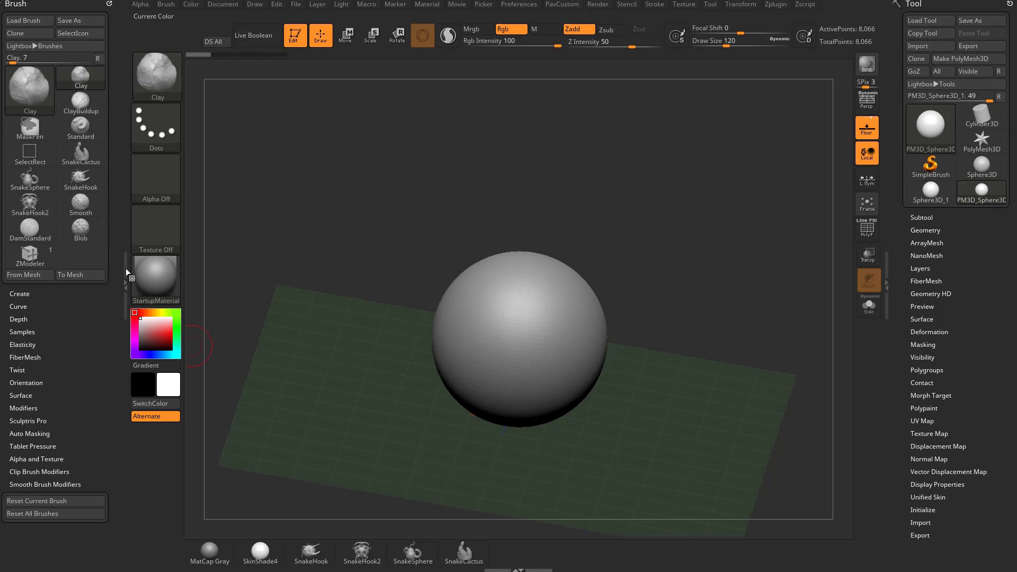
- Remove the docked Brush palette and dock the Transform palette in its place
left_click(109, 4)
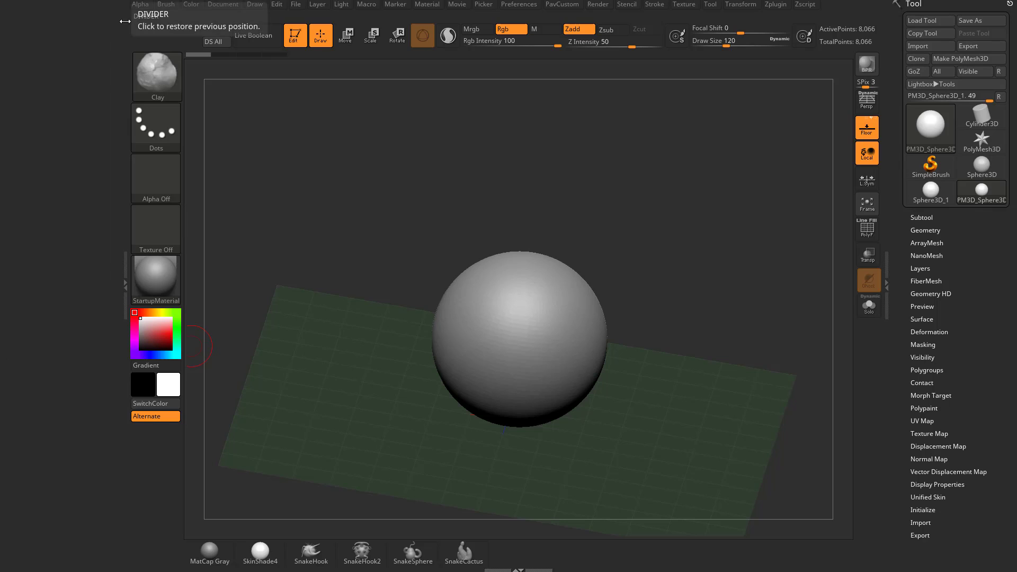
left_click(746, 4)
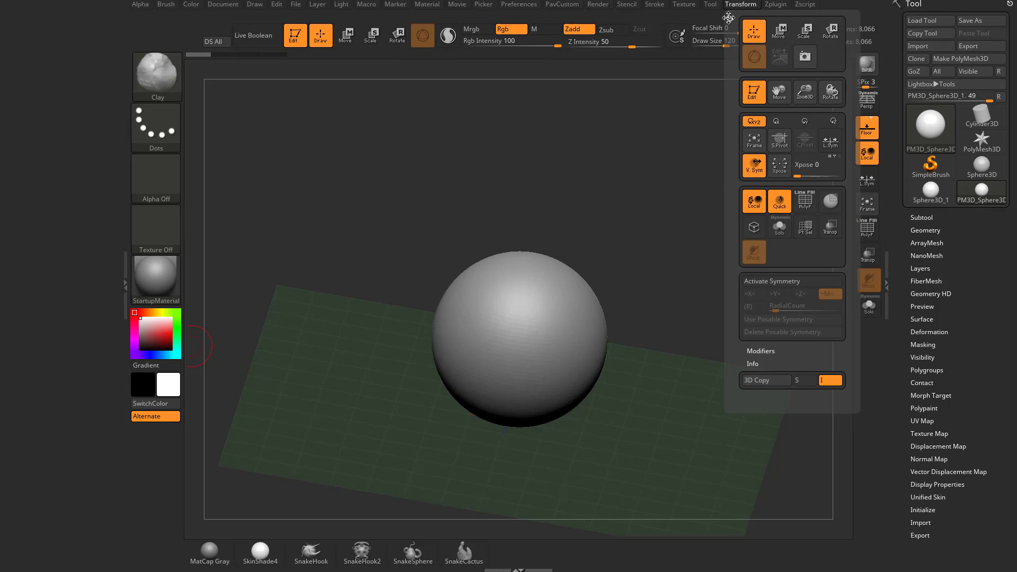
left_click_drag(729, 18, 58, 69)
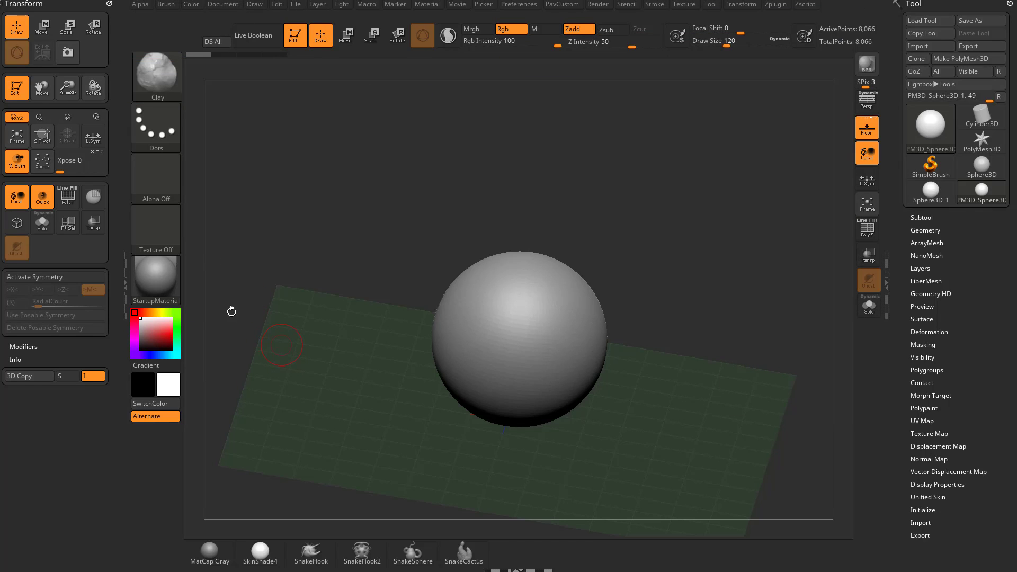
left_click(125, 267)
left_click(4, 278)
- Activate sculpting symmetry across the X axis
left_click_drag(660, 258, 541, 295, "shift")
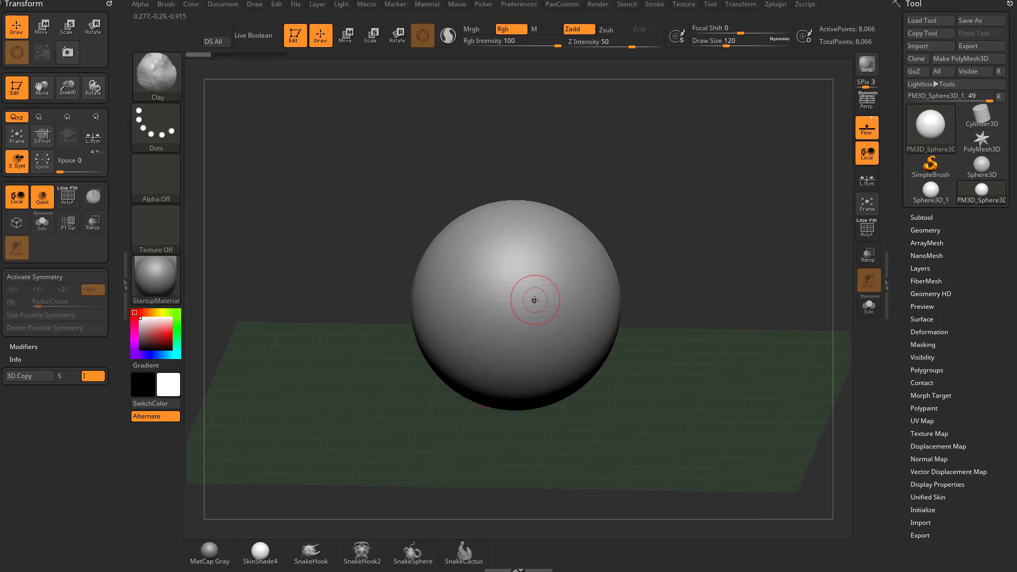
key("x")
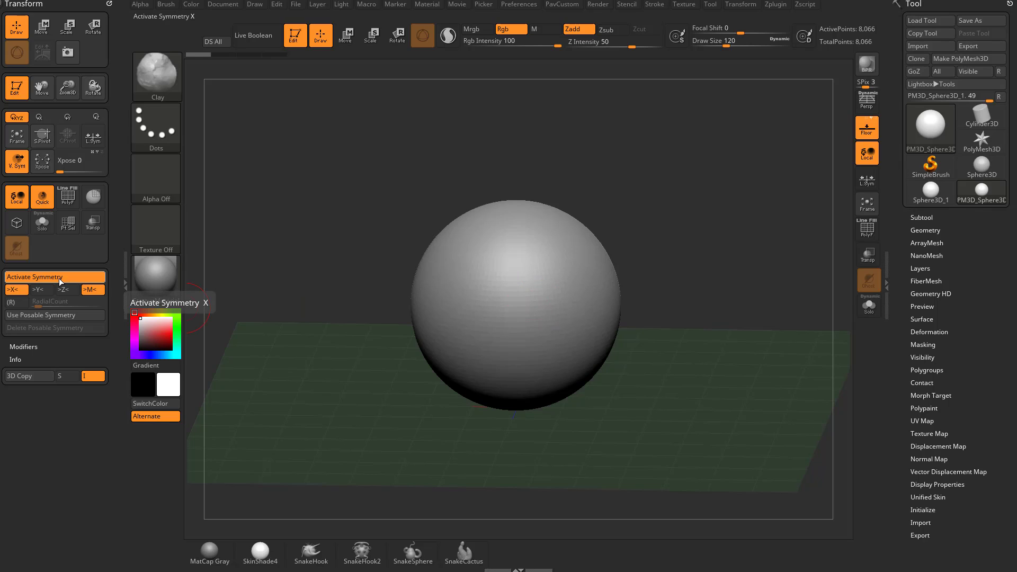
key("ctrl")
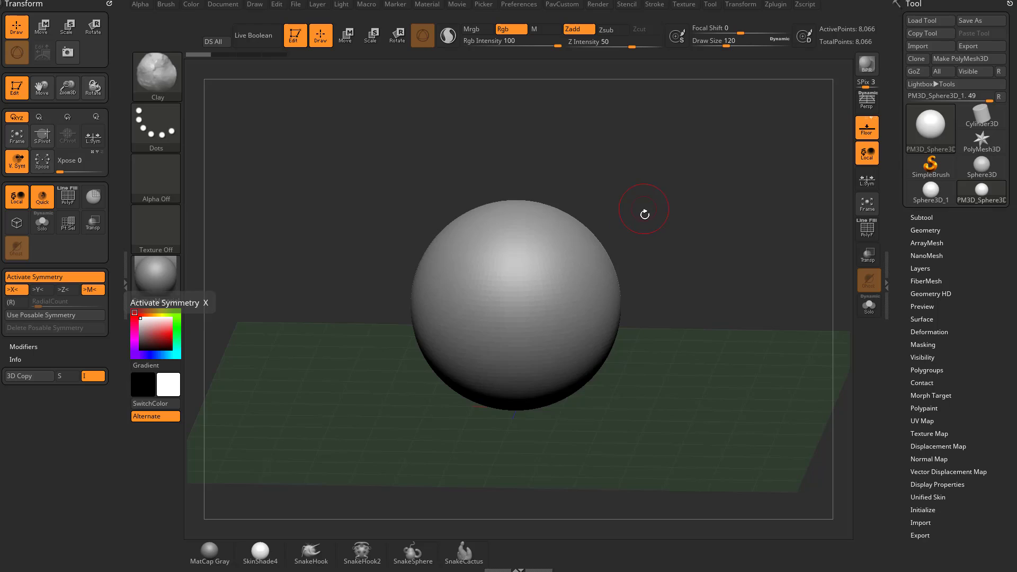
- Sculpt a mirrored pair of round eyes on the front of the sphere with the Clay brush at draw size 120
left_click_drag(643, 216, 613, 263)
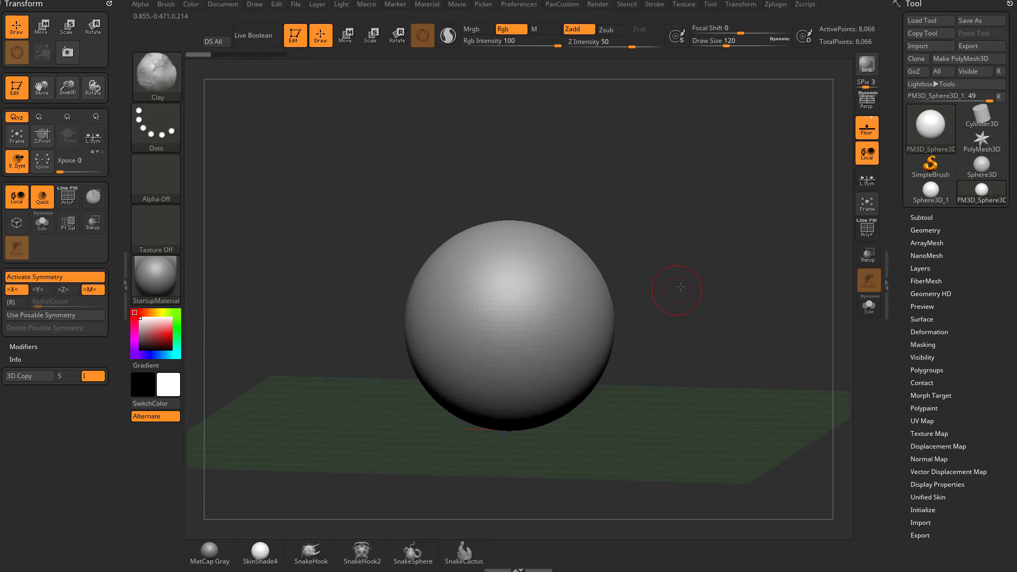
mouse_move(675, 288)
left_mouse_down()
mouse_move(691, 275)
mouse_move(631, 212)
mouse_move(612, 216)
left_mouse_up()
left_click_drag(525, 308, 522, 320)
left_click_drag(647, 298, 634, 264)
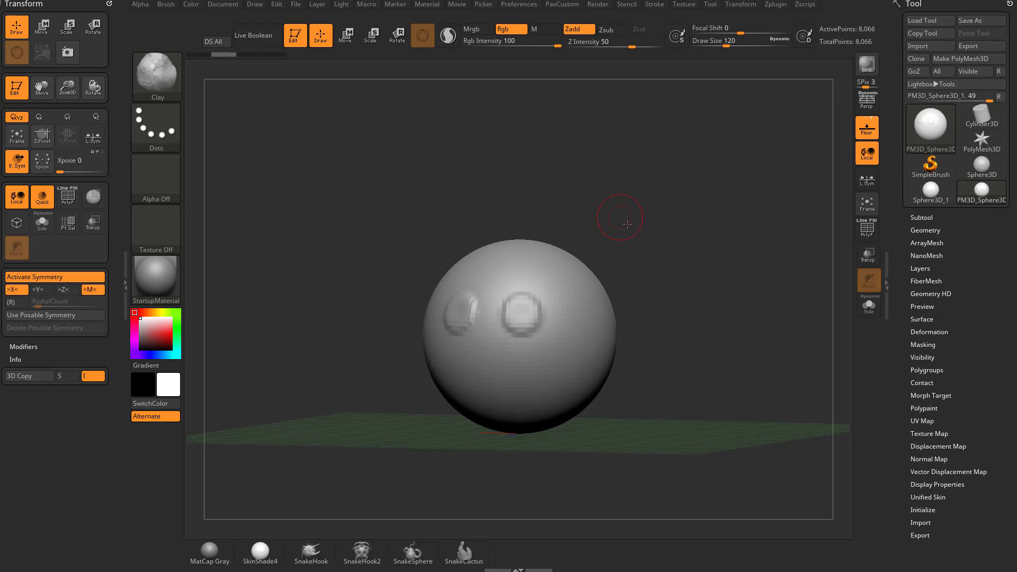
left_click_drag(627, 224, 620, 225)
left_click_drag(662, 268, 663, 258)
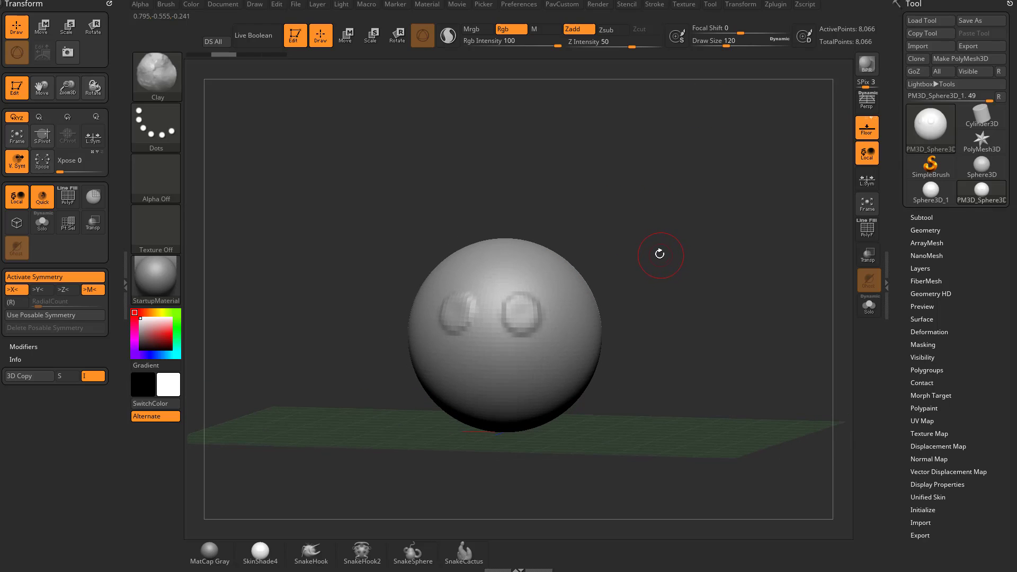
- Carve both eyes inward into sockets with the Standard brush at draw size 167
key("b")
key("s")
key("t")
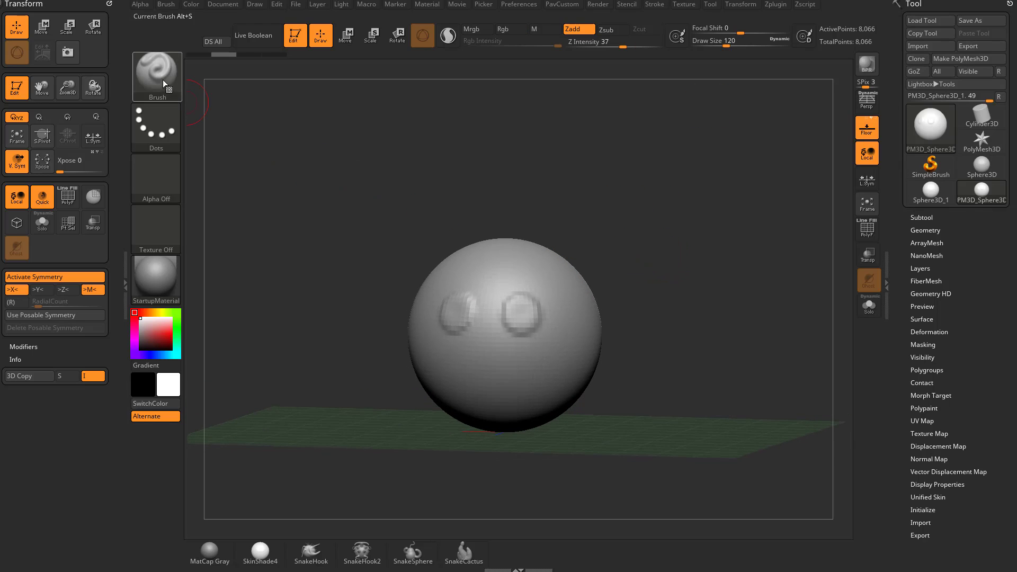
key("b")
key("s")
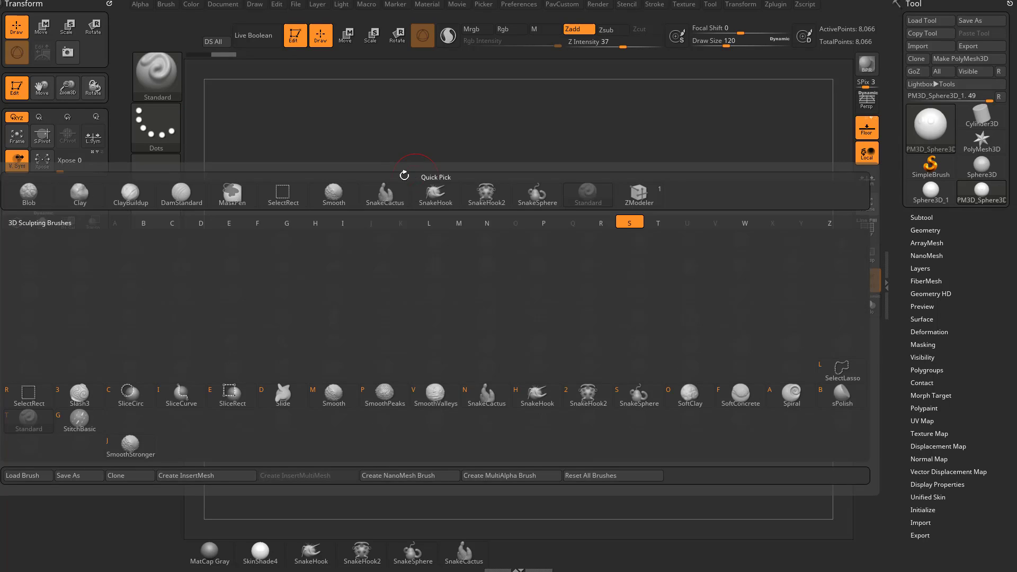
key("t")
left_click_drag(628, 207, 472, 249)
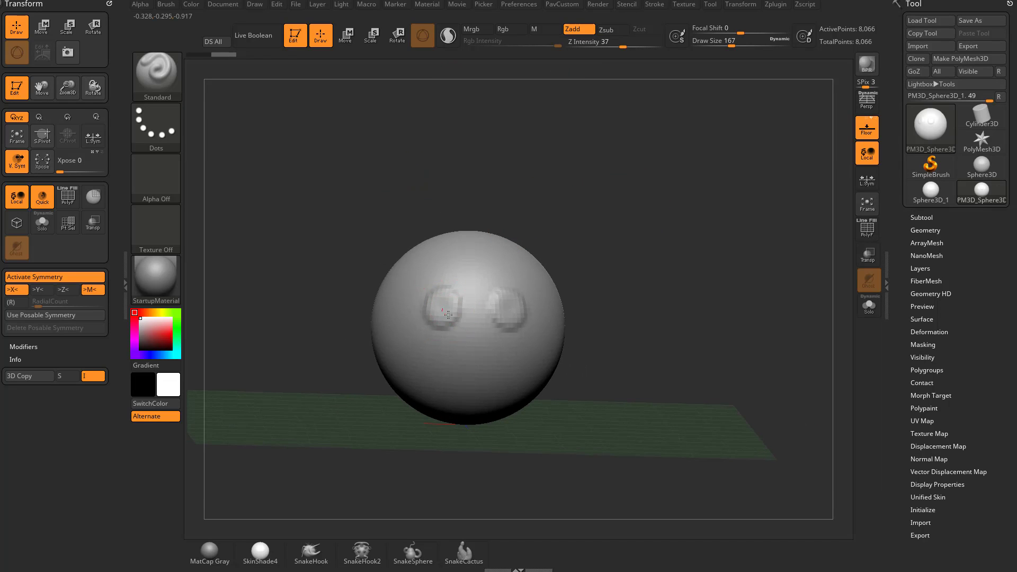
left_click_drag(450, 308, 444, 306, "alt")
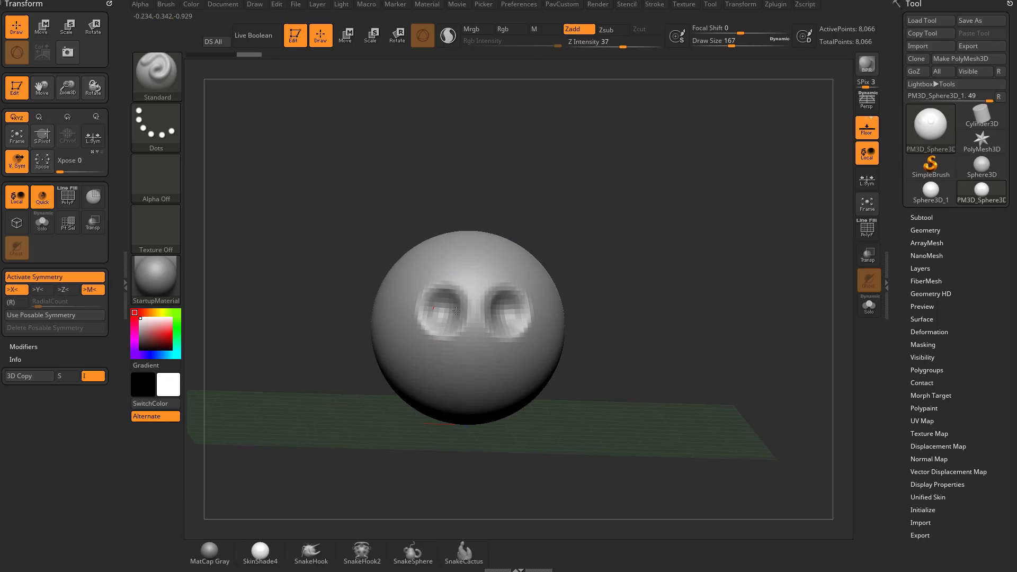
- Carve a wide smiling mouth below the eyes with the Standard brush at draw size 136
left_click_drag(577, 265, 620, 265, "shift")
mouse_move(445, 362)
left_mouse_down("alt")
mouse_move(457, 368)
mouse_move(427, 358)
left_mouse_up("alt")
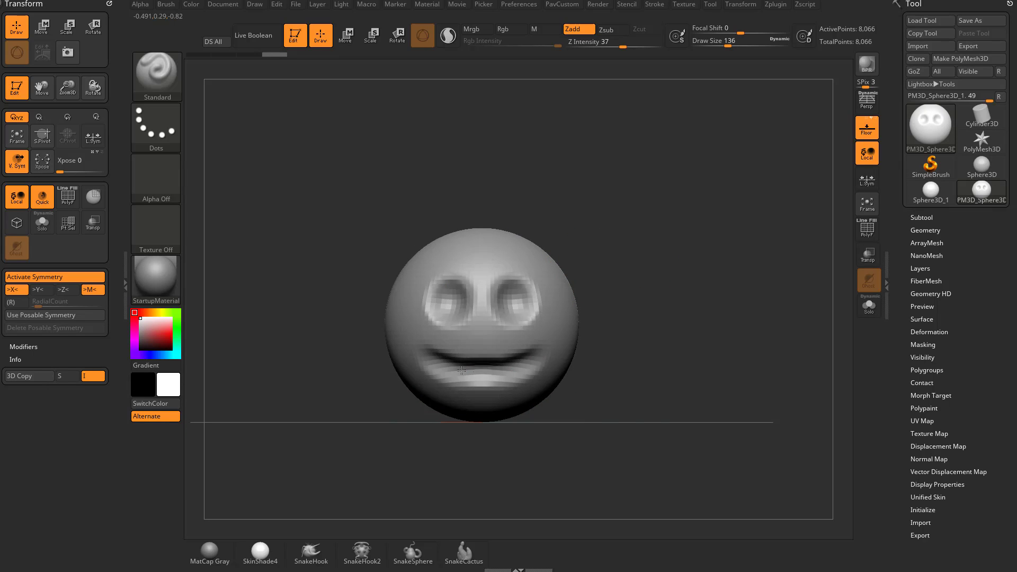
- Build up a nose between the eyes and a mirrored pair of small ears on the upper head
mouse_move(673, 268)
left_mouse_down()
mouse_move(651, 277)
mouse_move(661, 286)
left_mouse_up()
left_click_drag(465, 333, 465, 348)
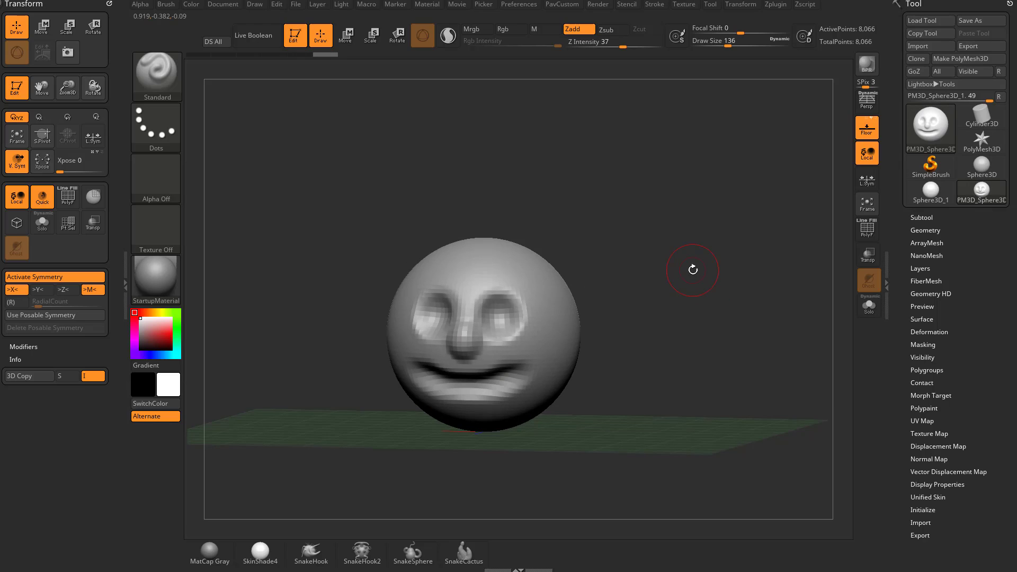
mouse_move(615, 253)
left_mouse_down()
mouse_move(577, 282)
mouse_move(556, 268)
left_mouse_up()
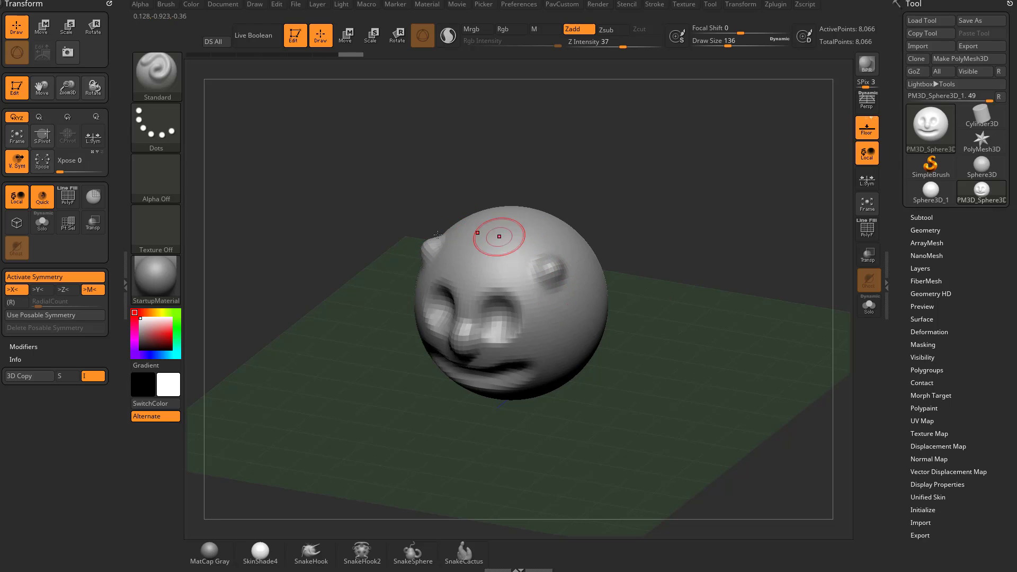
- Undo the ears, nose, mouth, sockets and eyes until the sphere is smooth again
key("ctrl+z")
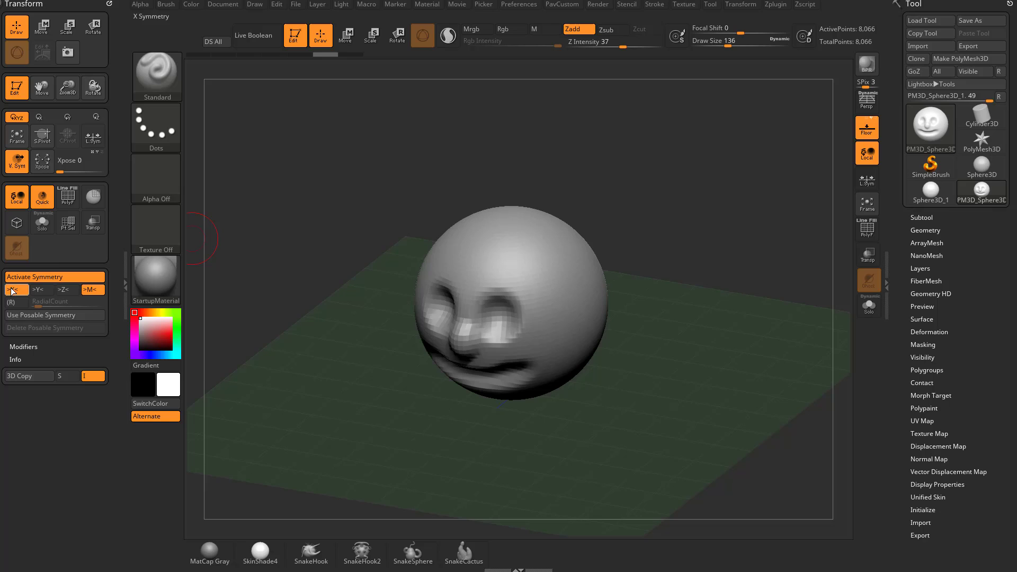
left_click_drag(634, 227, 603, 231)
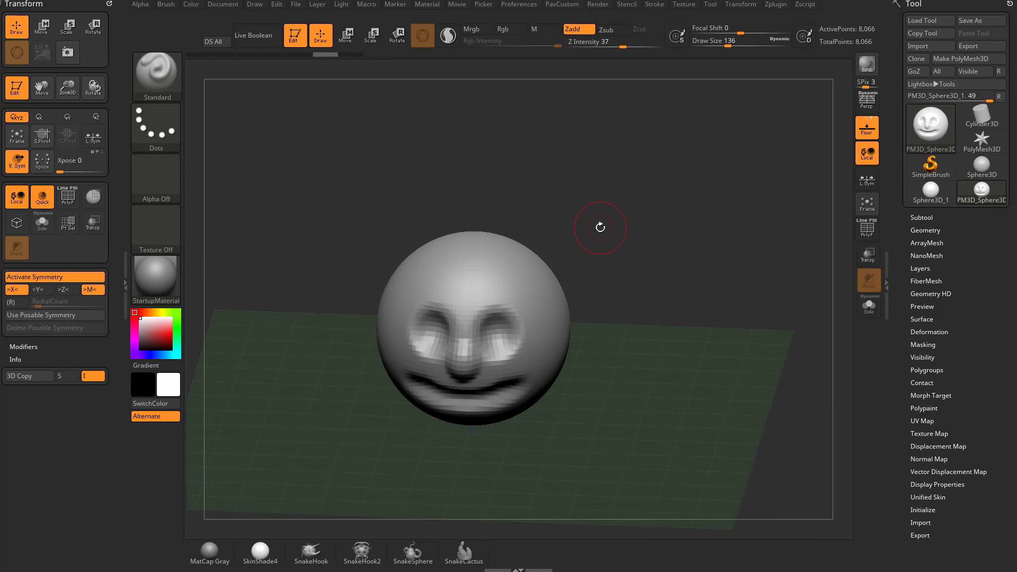
key("ctrl+z")
key("ctrl+z")
key("ctrl+z")
key("ctrl+z")
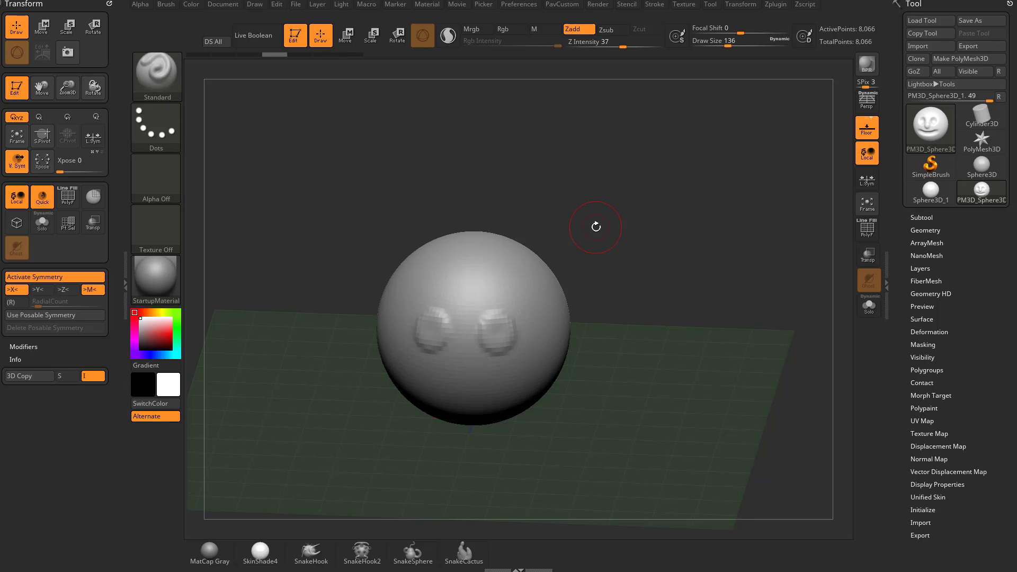
key("ctrl+z")
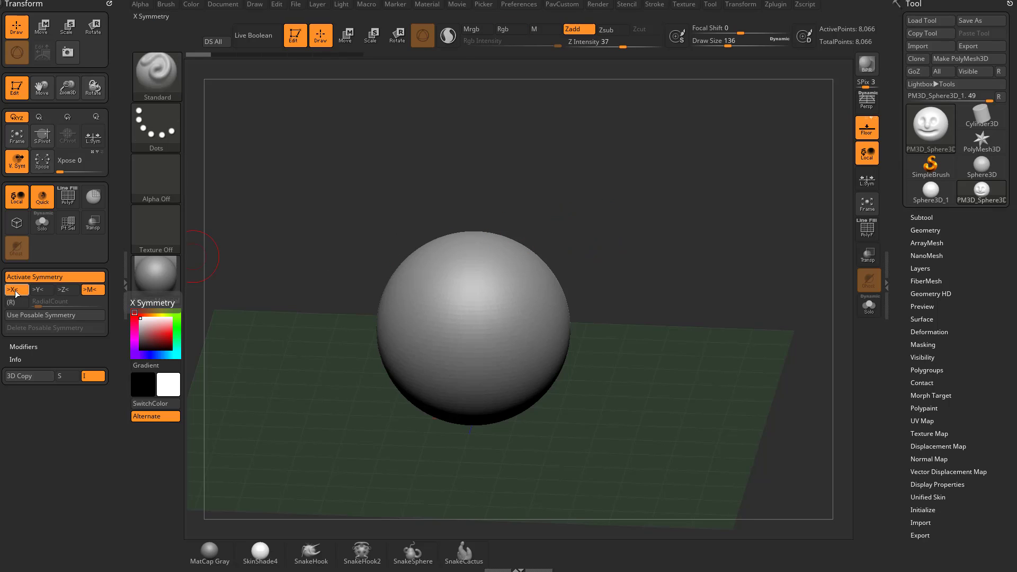
- Turn on Y symmetry alongside X and try raised strokes on the side of the sphere, undoing them again
left_click(42, 290)
left_click_drag(629, 291, 563, 330)
left_click_drag(646, 320, 519, 293)
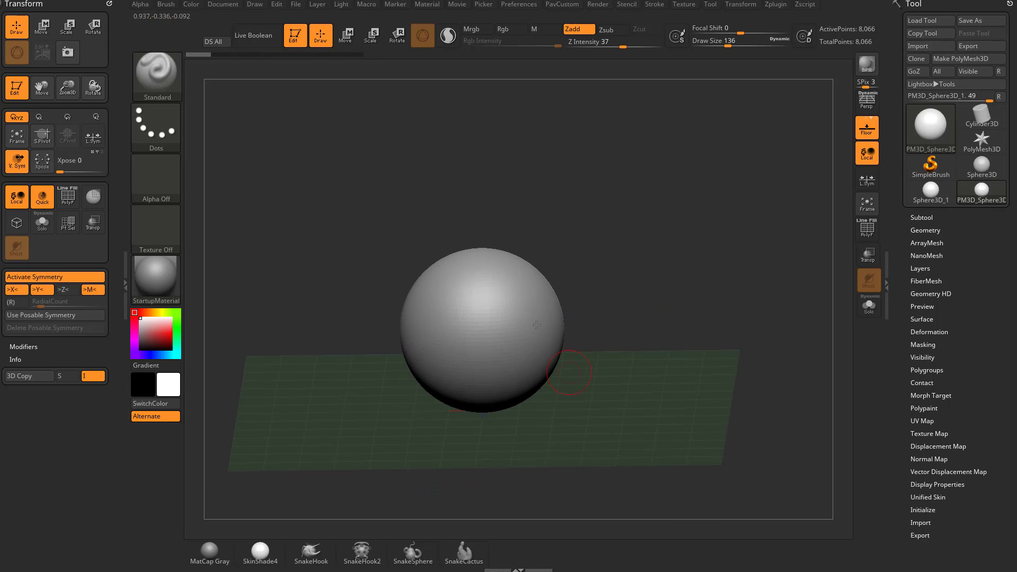
left_click_drag(611, 253, 590, 268)
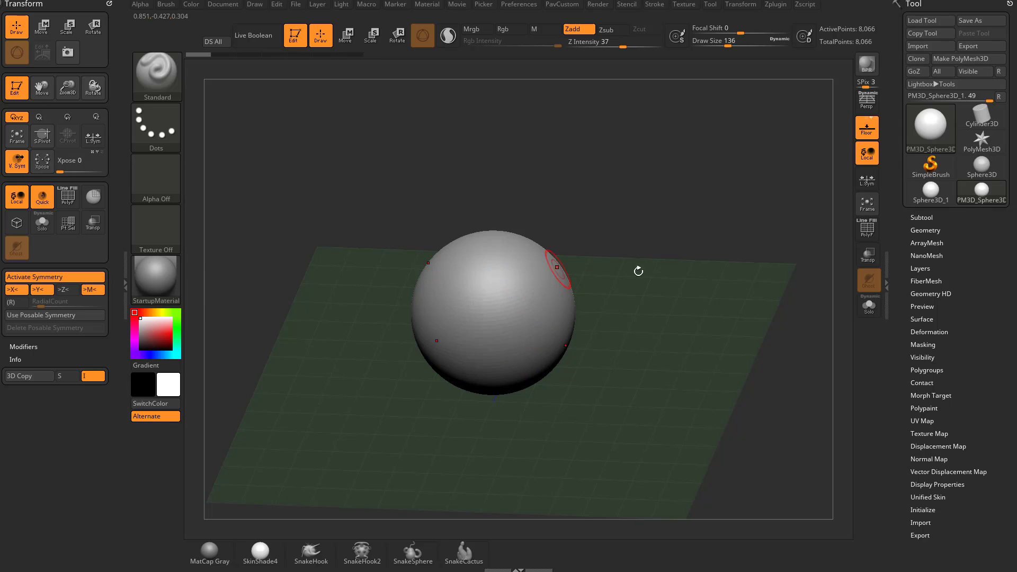
left_click_drag(638, 271, 627, 250)
left_click_drag(509, 271, 540, 318)
left_click_drag(630, 262, 579, 254)
left_click_drag(532, 312, 575, 302)
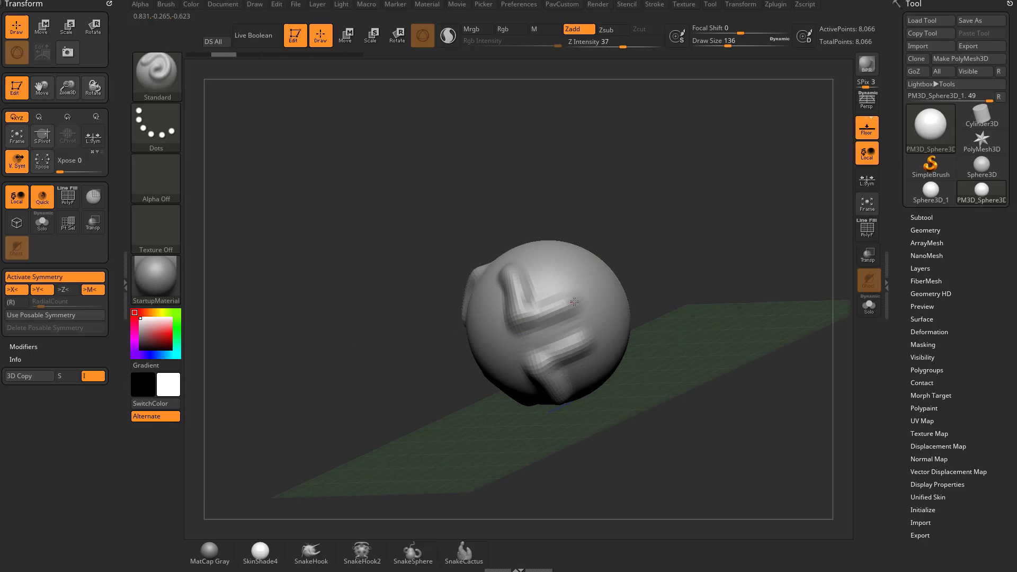
left_click_drag(644, 250, 522, 286)
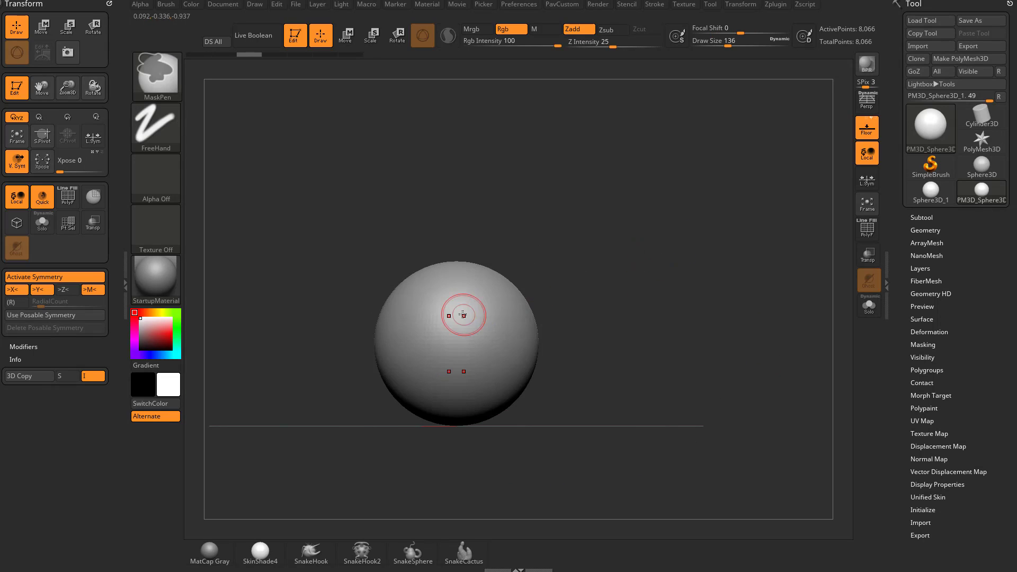
key("ctrl+z")
key("ctrl+z")
- Try strokes on the front of the sphere with X and Y symmetry at draw size 128, and undo them
left_click_drag(434, 315, 515, 302, "alt")
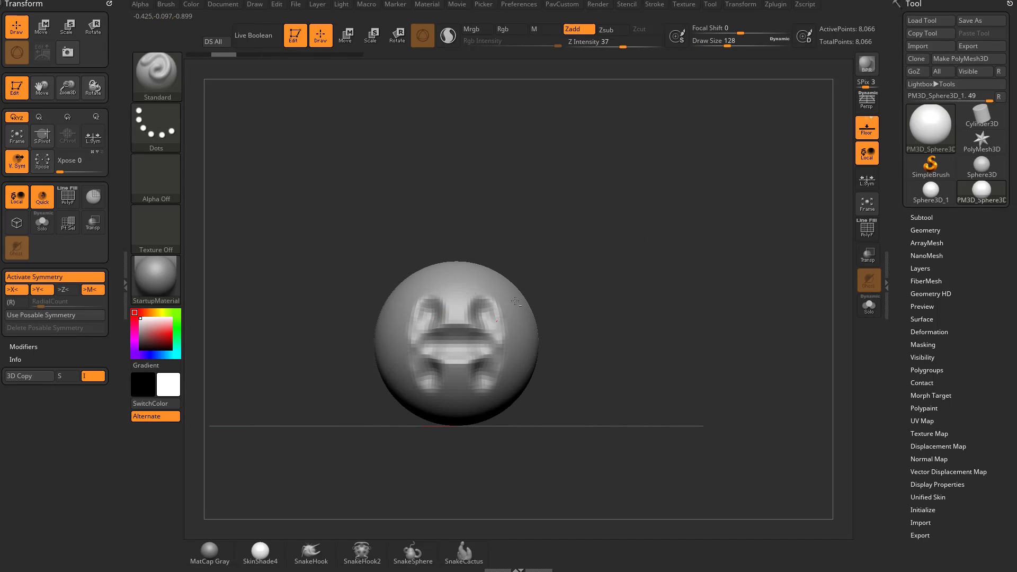
mouse_move(609, 270)
left_mouse_down()
mouse_move(601, 291)
mouse_move(617, 302)
left_mouse_up()
key("ctrl+z")
key("ctrl+z")
mouse_move(470, 286)
left_mouse_down()
mouse_move(518, 309)
mouse_move(515, 330)
mouse_move(480, 331)
left_mouse_up()
key("ctrl+shift+z")
key("ctrl+shift+z")
key("ctrl+shift+z")
key("ctrl+shift+z")
mouse_move(668, 294)
left_mouse_down()
mouse_move(649, 308)
mouse_move(630, 304)
left_mouse_up()
key("ctrl+z")
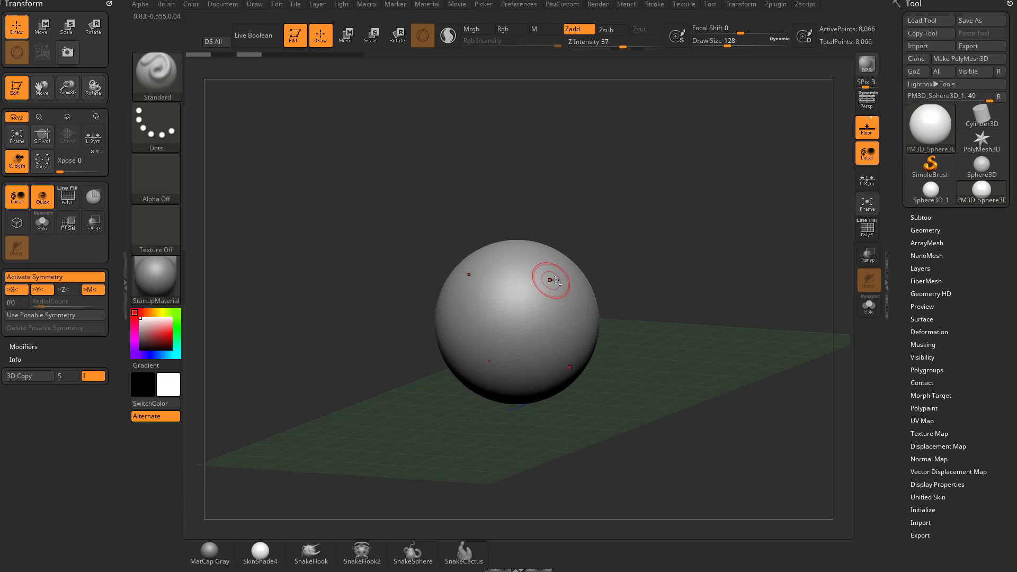
key("ctrl+z")
- Add Z symmetry to X and Y and try strokes mirrored across all three axes, undoing the result
left_click(69, 290)
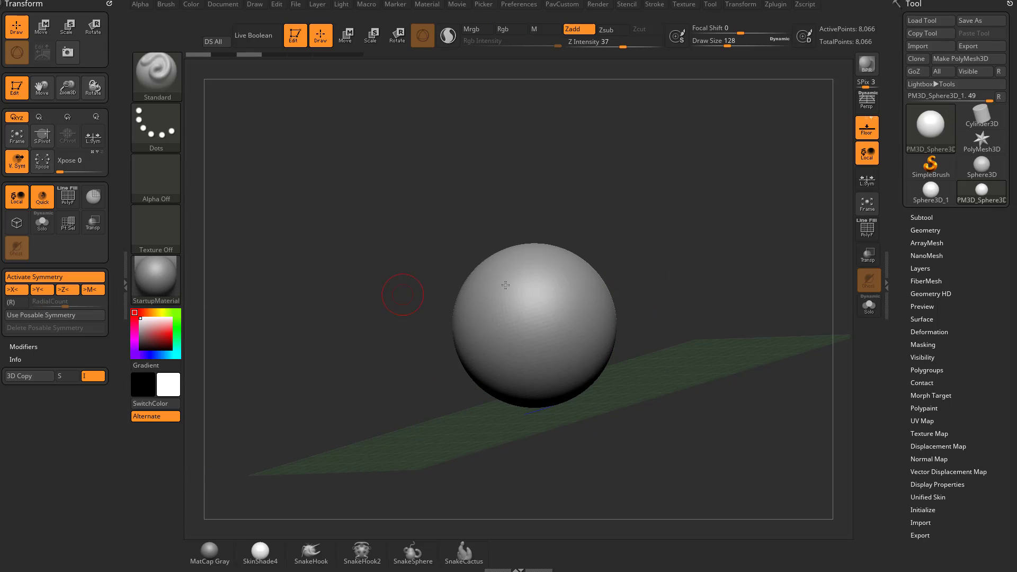
left_click_drag(402, 294, 642, 276)
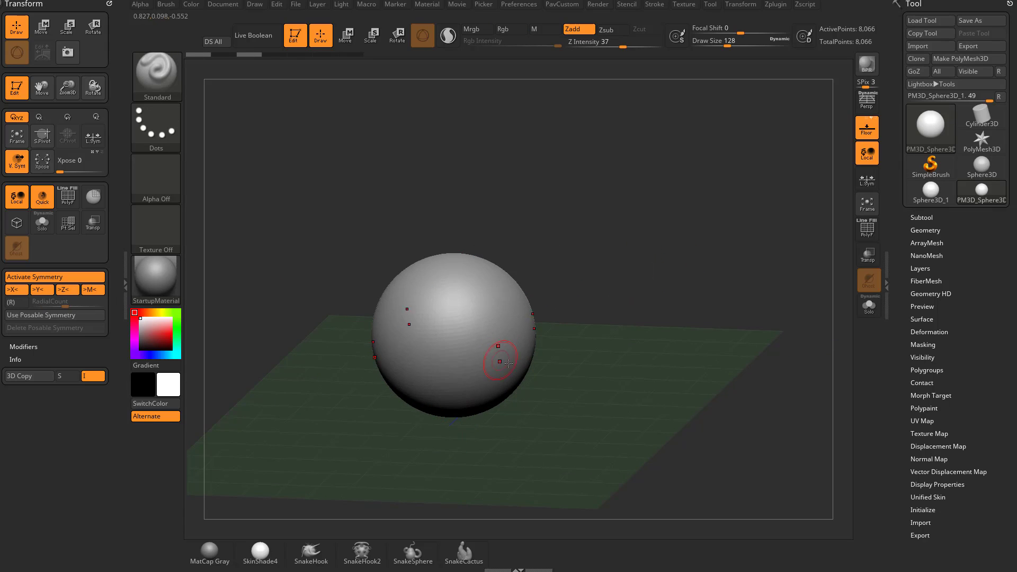
mouse_move(615, 323)
left_mouse_down()
mouse_move(590, 304)
mouse_move(611, 316)
mouse_move(558, 368)
mouse_move(487, 404)
left_mouse_up()
left_click_drag(582, 347, 456, 308)
mouse_move(432, 304)
left_mouse_down()
mouse_move(485, 315)
mouse_move(438, 362)
left_mouse_up()
mouse_move(609, 325)
left_mouse_down()
mouse_move(693, 314)
mouse_move(603, 303)
mouse_move(631, 296)
left_mouse_up()
key("ctrl+z")
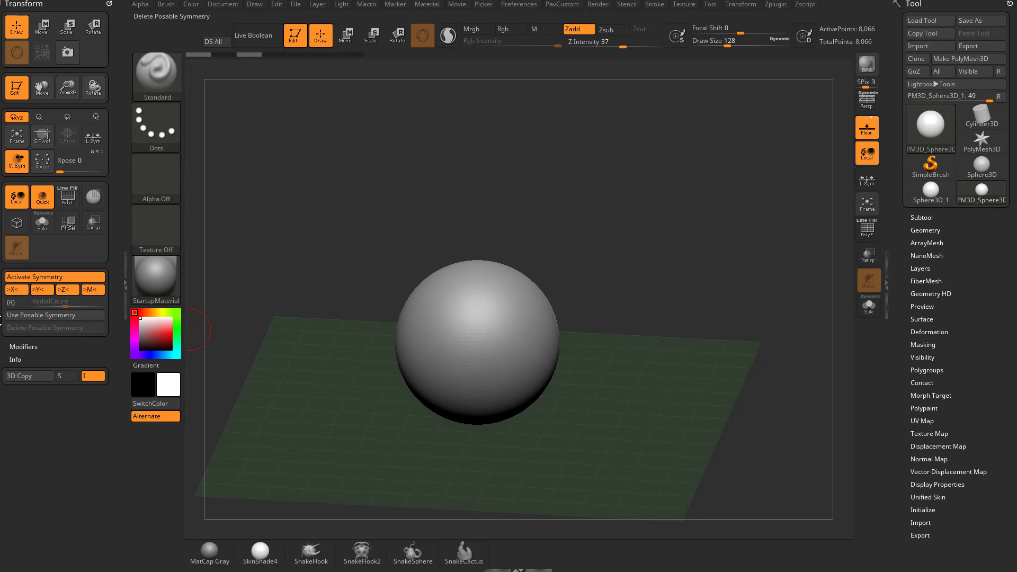
- Turn off Z and Y symmetry, toggle X symmetry off and on, and try one mirrored stroke before undoing it
left_click(70, 292)
left_click(44, 292)
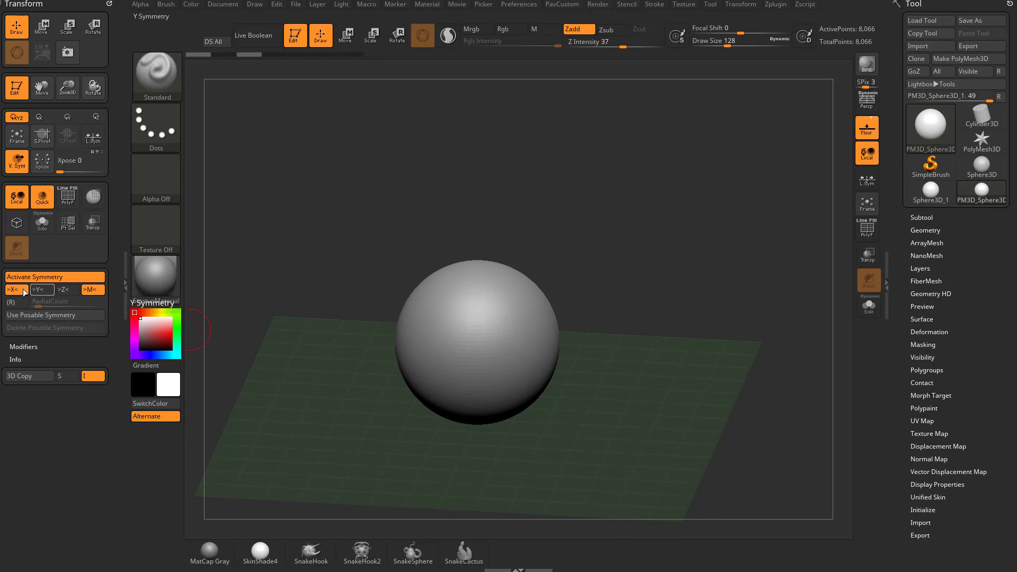
left_click(20, 291)
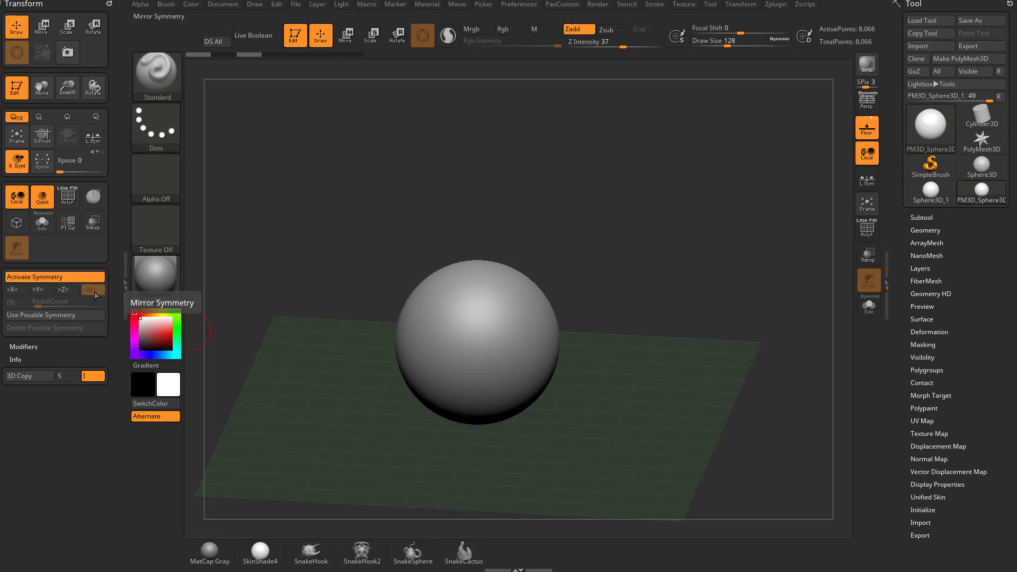
left_click(16, 290)
left_click_drag(483, 303, 513, 337)
key("ctrl+z")
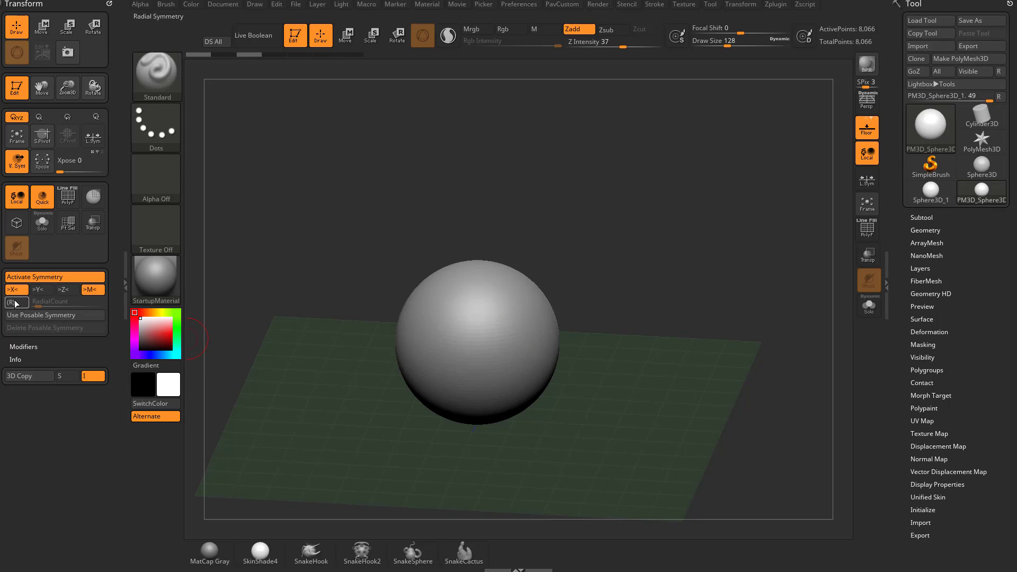
- Turn on radial symmetry with a count of 8 and preview the brush points around the X axis
left_click(17, 303)
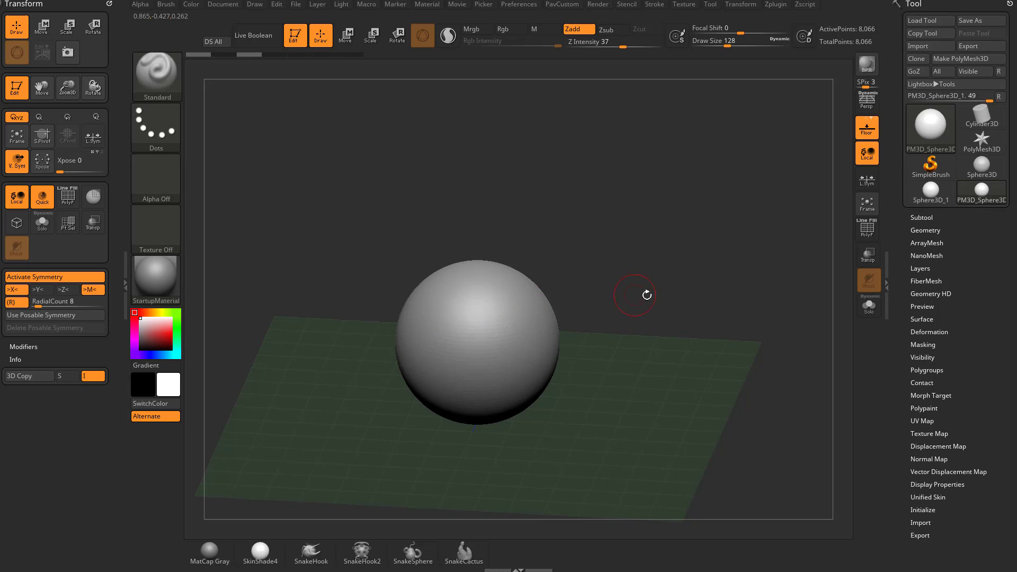
left_click_drag(647, 295, 636, 187)
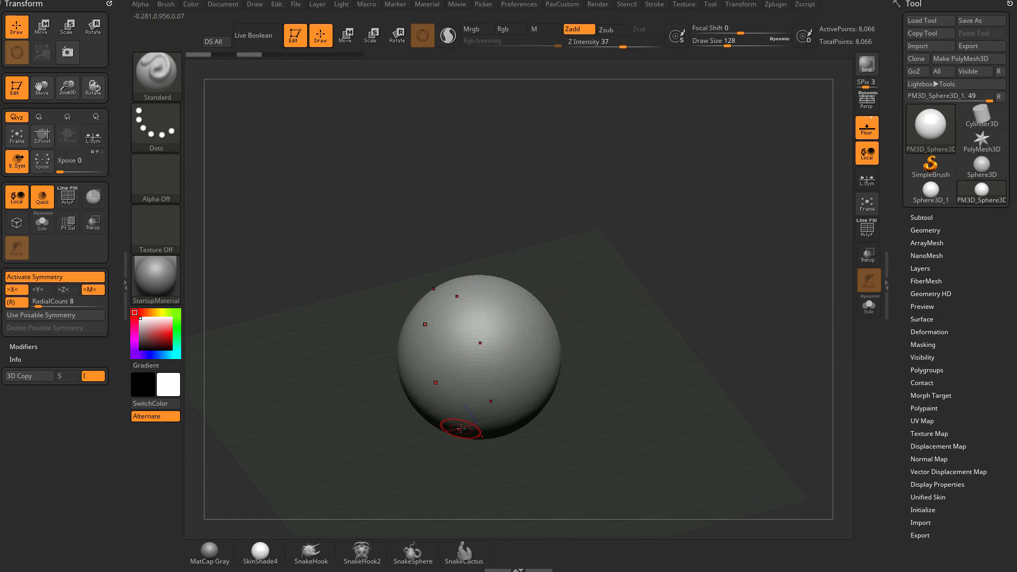
left_click_drag(618, 334, 586, 334, "shift")
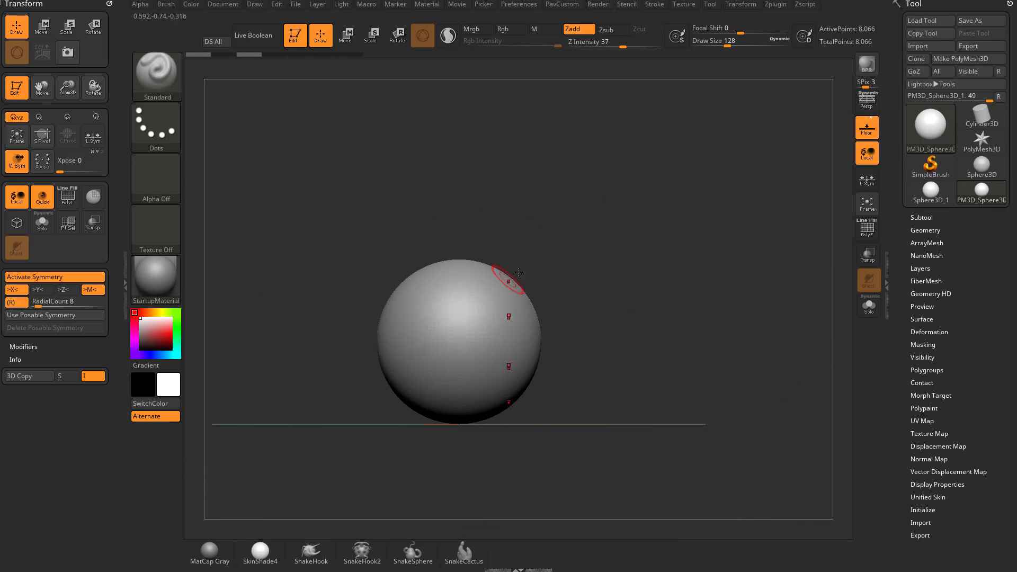
left_click_drag(580, 257, 536, 278)
mouse_move(589, 329)
left_mouse_down()
mouse_move(609, 371)
mouse_move(620, 339)
mouse_move(515, 388)
left_mouse_up()
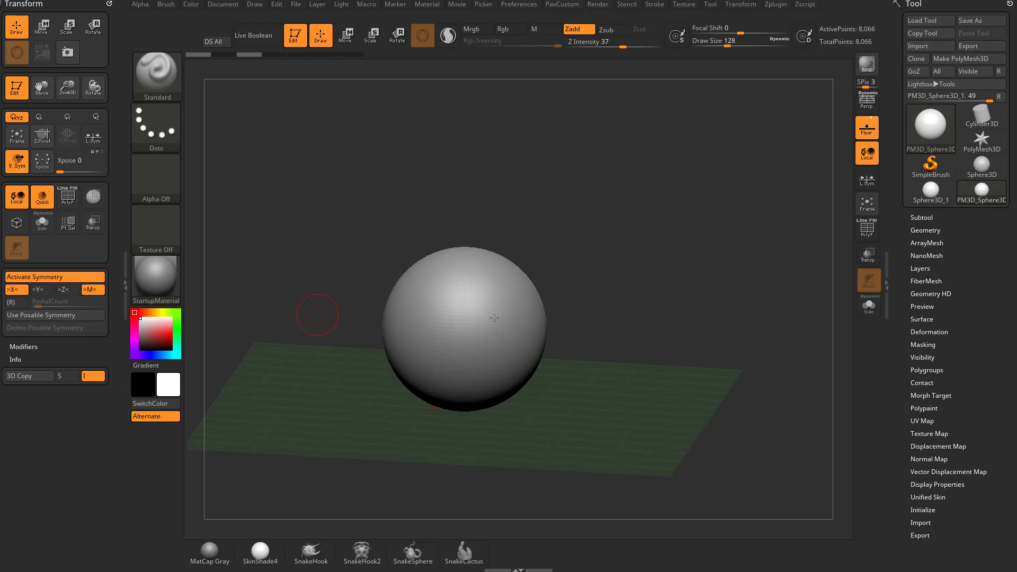
- Try strokes with plain X symmetry and with radial symmetry at a count of 8, undoing each attempt
mouse_move(496, 300)
left_mouse_down()
mouse_move(513, 339)
mouse_move(477, 282)
left_mouse_up()
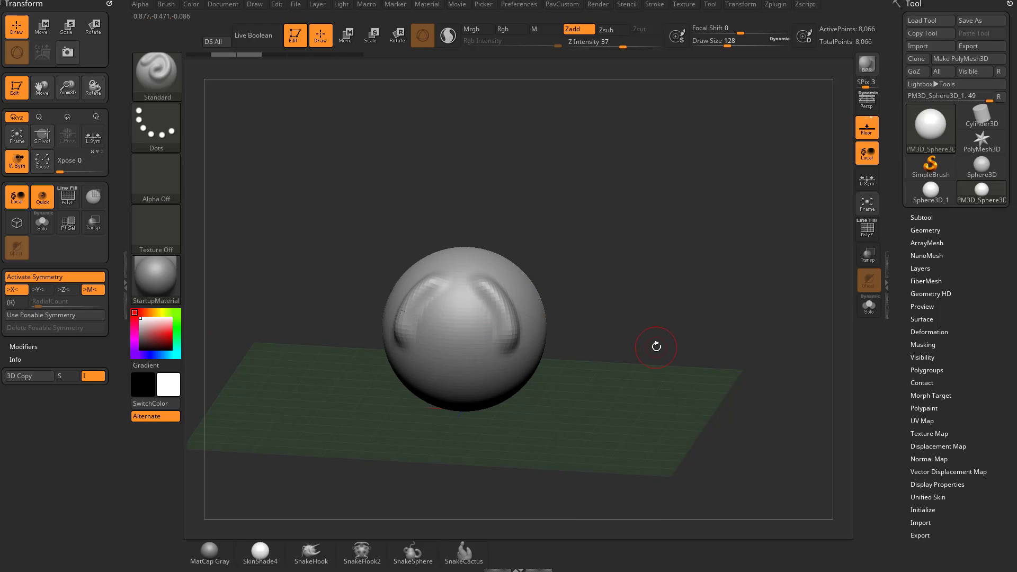
key("ctrl+z")
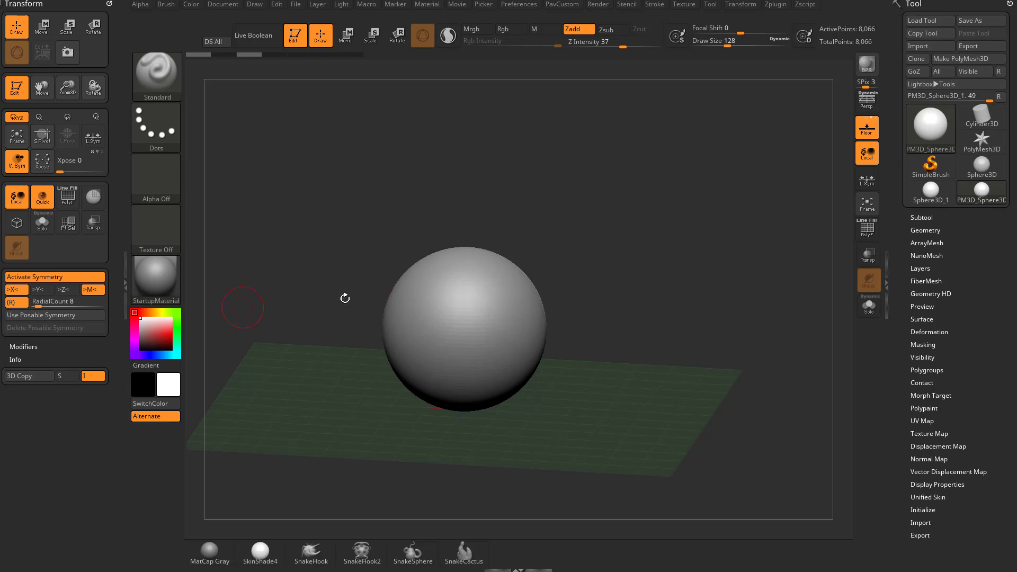
mouse_move(433, 315)
left_mouse_down()
mouse_move(450, 320)
mouse_move(466, 360)
mouse_move(446, 286)
left_mouse_up()
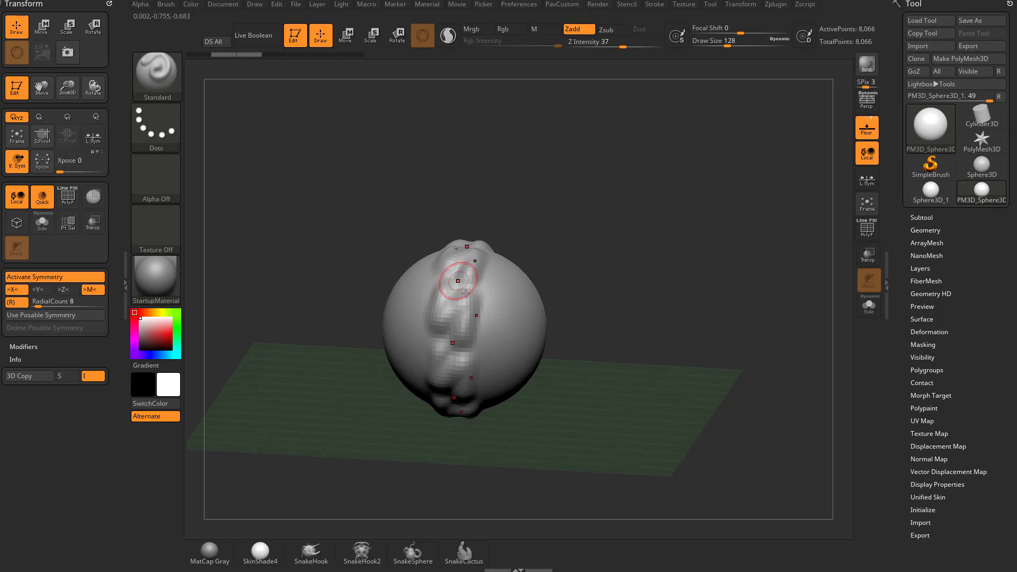
mouse_move(498, 312)
left_mouse_down()
mouse_move(416, 313)
mouse_move(496, 310)
mouse_move(442, 312)
left_mouse_up()
key("ctrl+z")
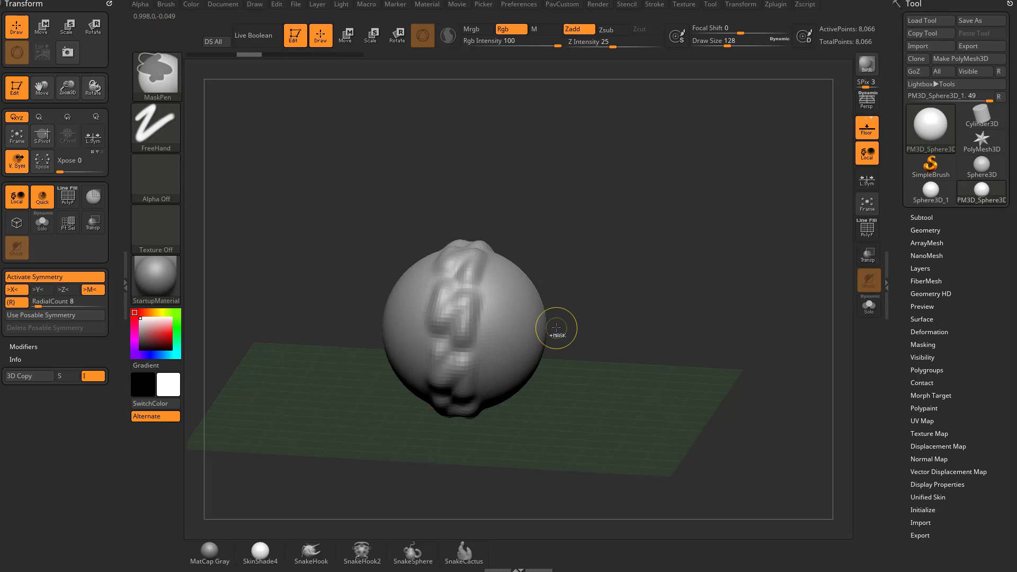
key("ctrl+z")
key("ctrl+z")
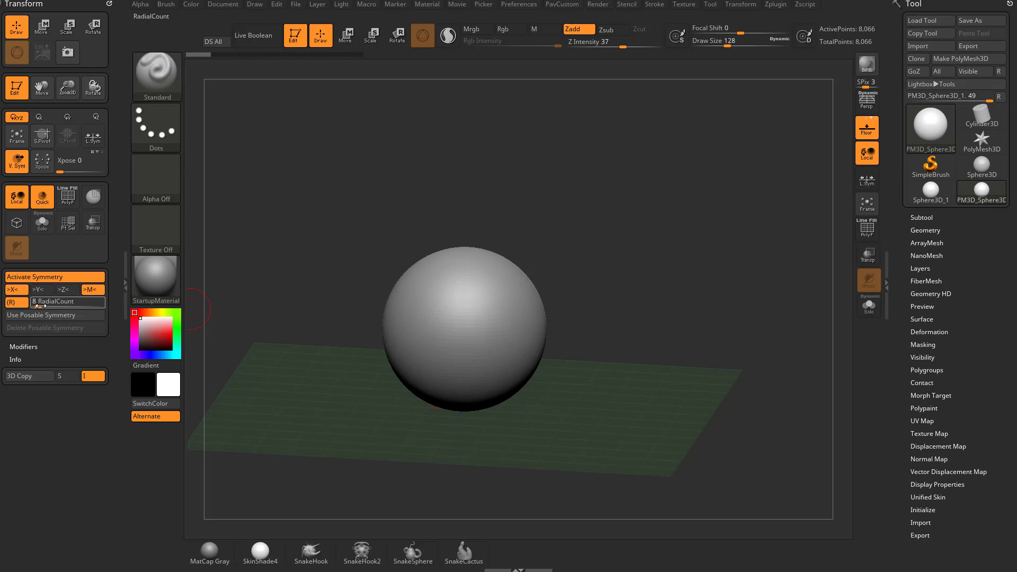
- Set the draw size to 104 and try strokes repeated radially around the sphere's X axis
mouse_move(618, 248)
left_mouse_down()
mouse_move(596, 260)
mouse_move(617, 276)
left_mouse_up()
key("s")
left_click_drag(446, 285, 443, 285)
mouse_move(602, 233)
left_mouse_down("alt")
mouse_move(603, 259)
mouse_move(575, 270)
left_mouse_up("alt")
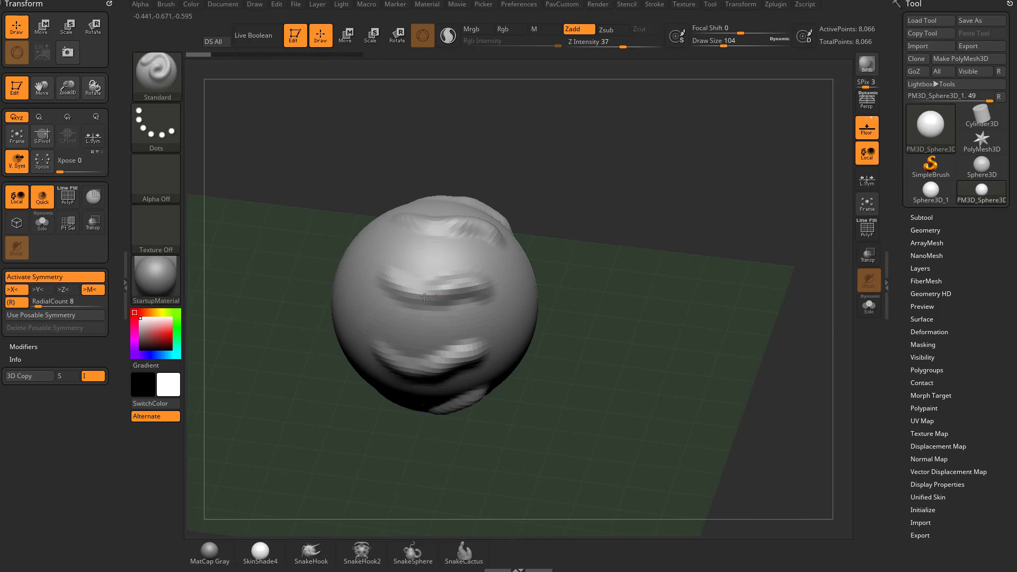
left_click_drag(424, 298, 484, 293)
- Add the Y and Z axes to the 8-count radial symmetry and try the multiplied brush pattern on the sphere
mouse_move(609, 241)
left_mouse_down()
mouse_move(564, 229)
mouse_move(622, 252)
mouse_move(513, 268)
left_mouse_up()
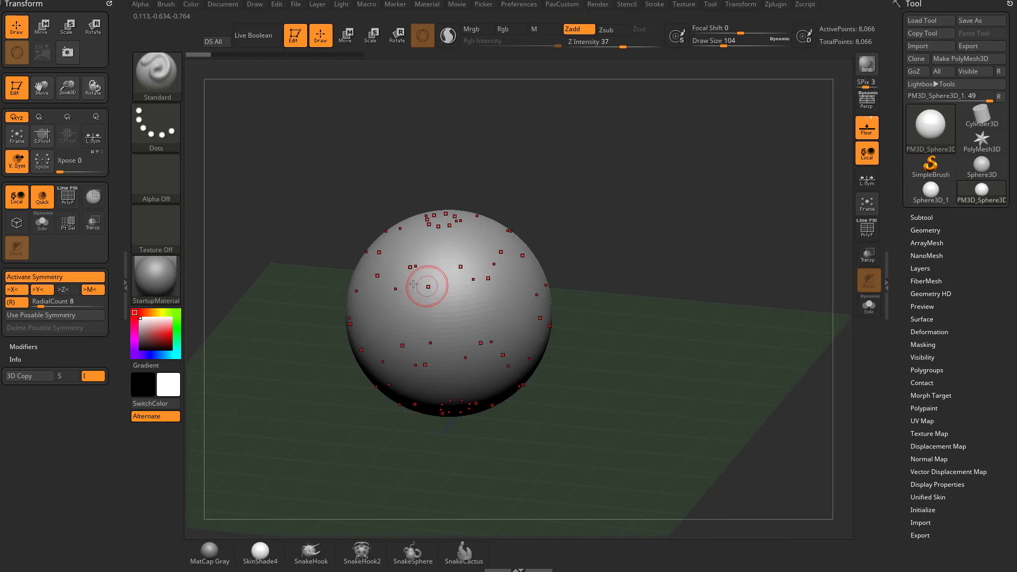
mouse_move(401, 291)
left_mouse_down()
mouse_move(448, 304)
mouse_move(477, 281)
mouse_move(479, 318)
mouse_move(508, 259)
left_mouse_up()
key("ctrl+z")
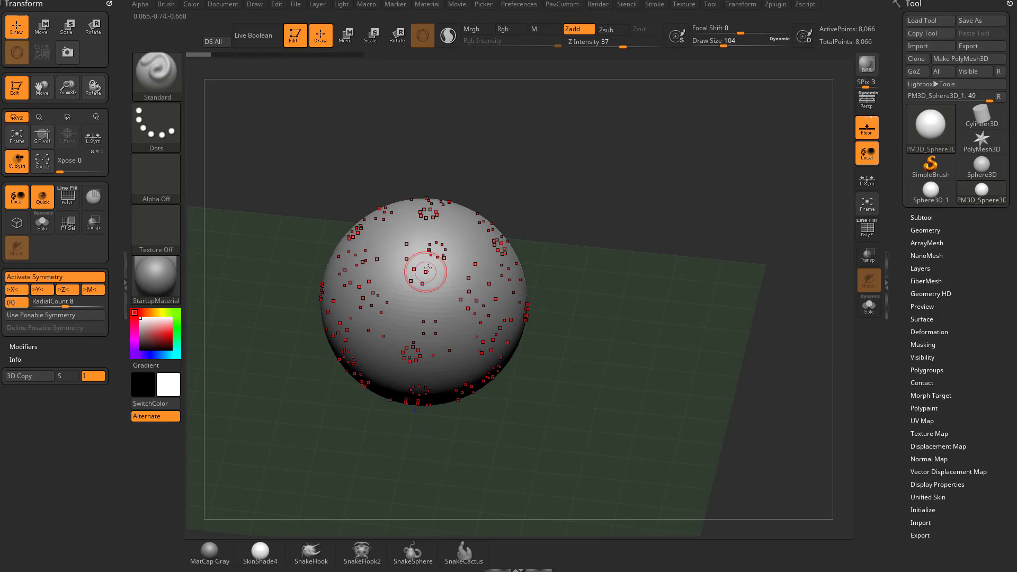
- Restrict radial symmetry to the Z axis and preview the circle of brush points on the sphere
left_click(57, 303)
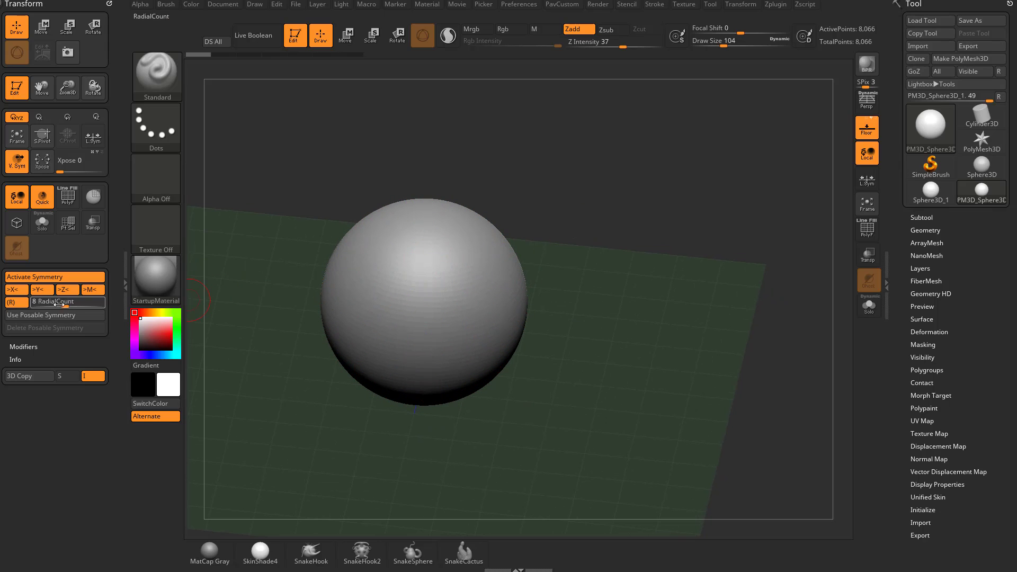
left_click(16, 292)
left_click(67, 289)
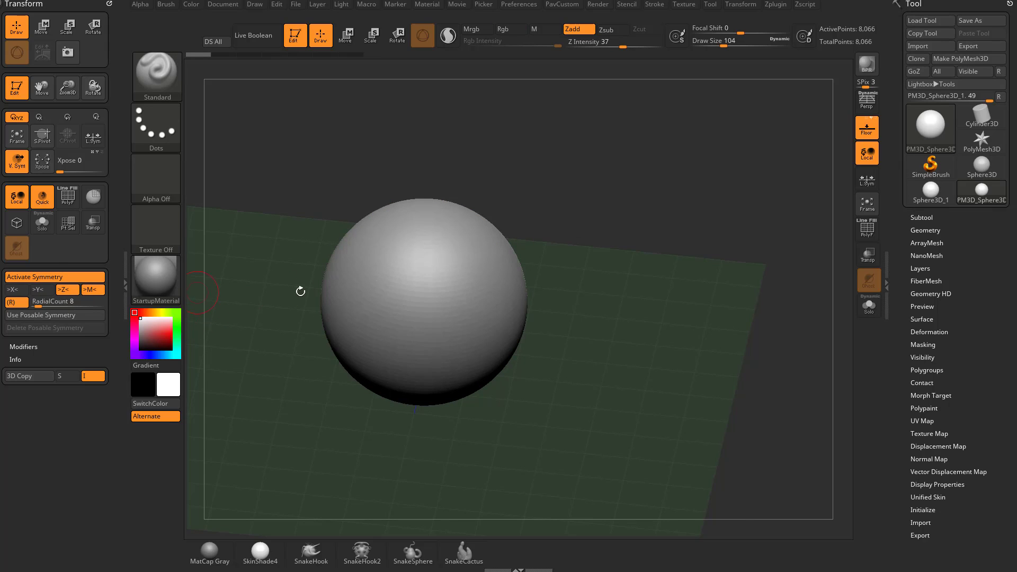
left_click_drag(588, 267, 551, 238)
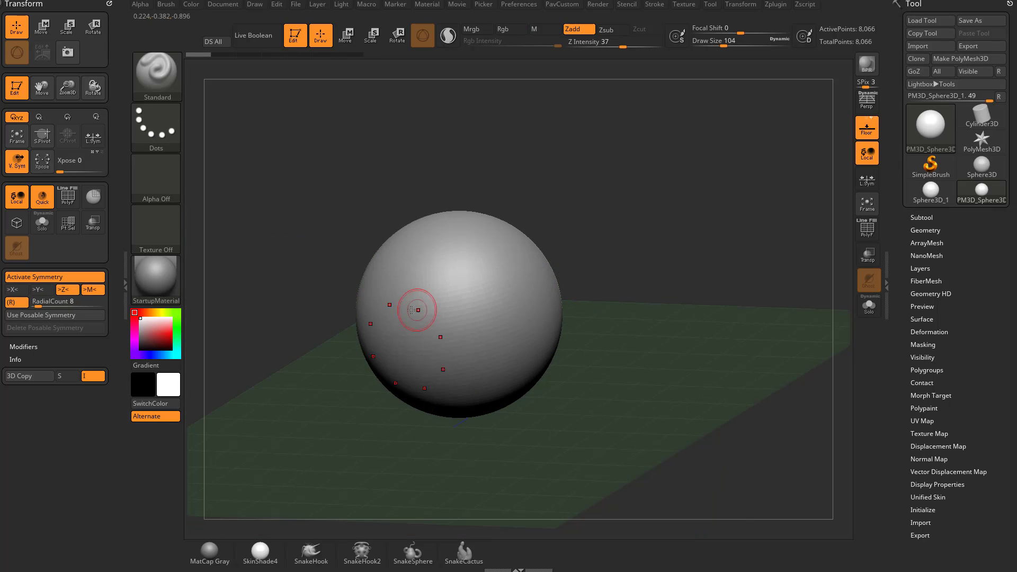
mouse_move(418, 309)
left_mouse_down()
mouse_move(527, 273)
mouse_move(641, 259)
left_mouse_up()
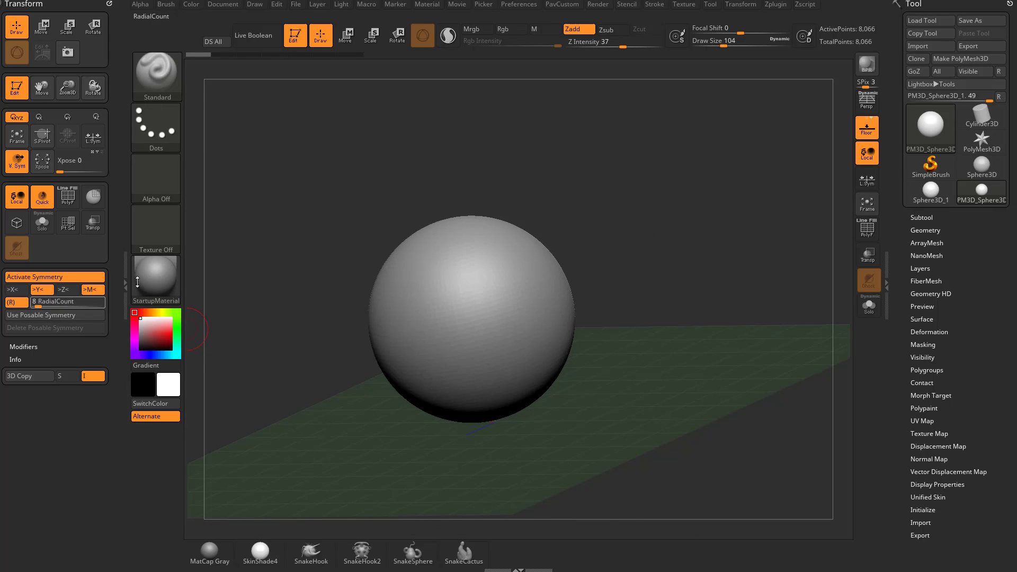
- Switch radial symmetry to the Y axis and sculpt a raised collar around the sphere's top at draw size 90
mouse_move(331, 183)
left_mouse_down()
mouse_move(477, 224)
mouse_move(453, 228)
left_mouse_up()
mouse_move(383, 230)
left_mouse_down()
mouse_move(421, 254)
mouse_move(354, 229)
left_mouse_up()
left_click_drag(540, 228, 551, 199)
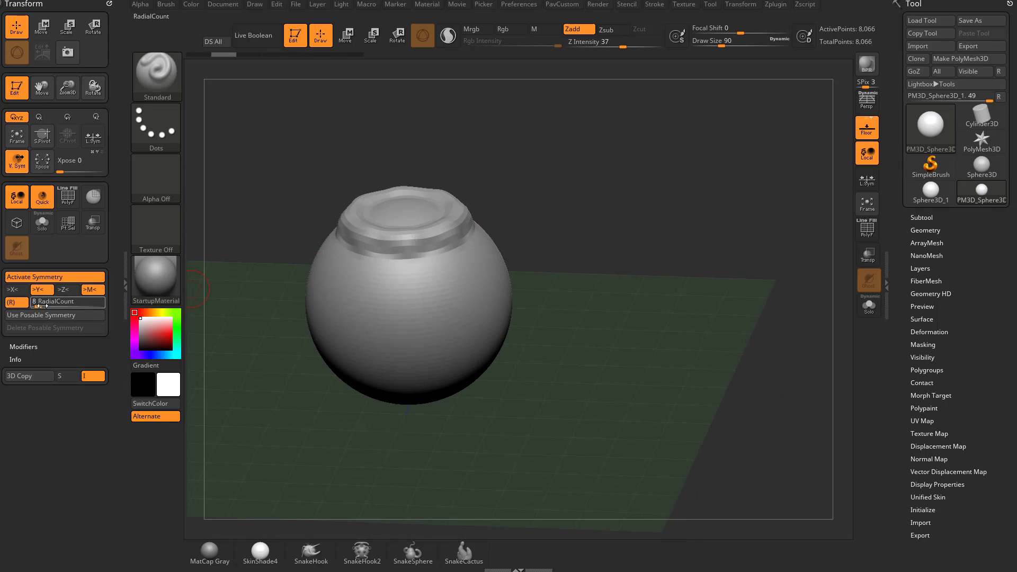
- Set the radial count to 60 and build the collar out into a wider rim at draw size 132
left_click_drag(37, 306, 75, 306)
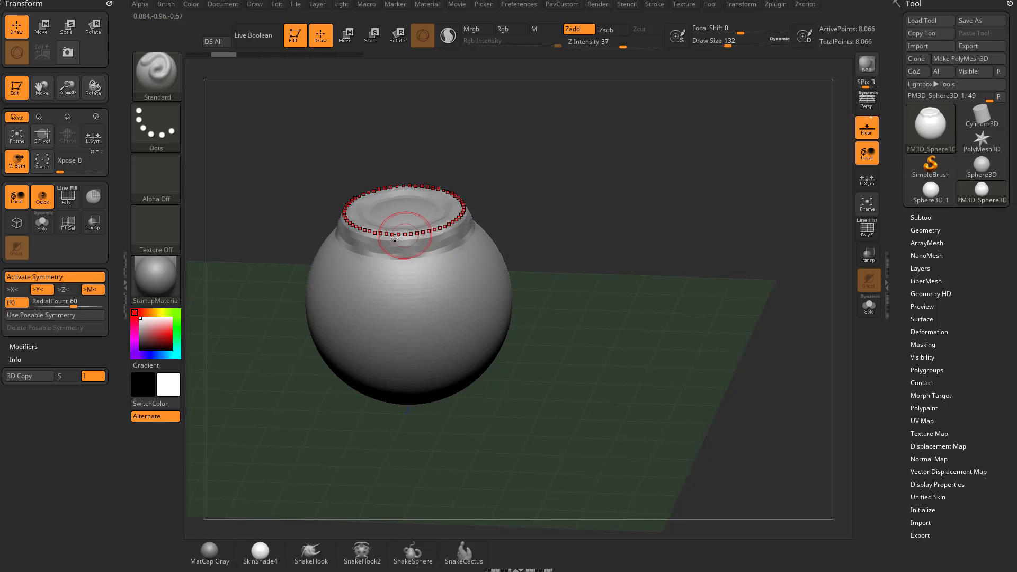
left_click_drag(395, 236, 401, 240)
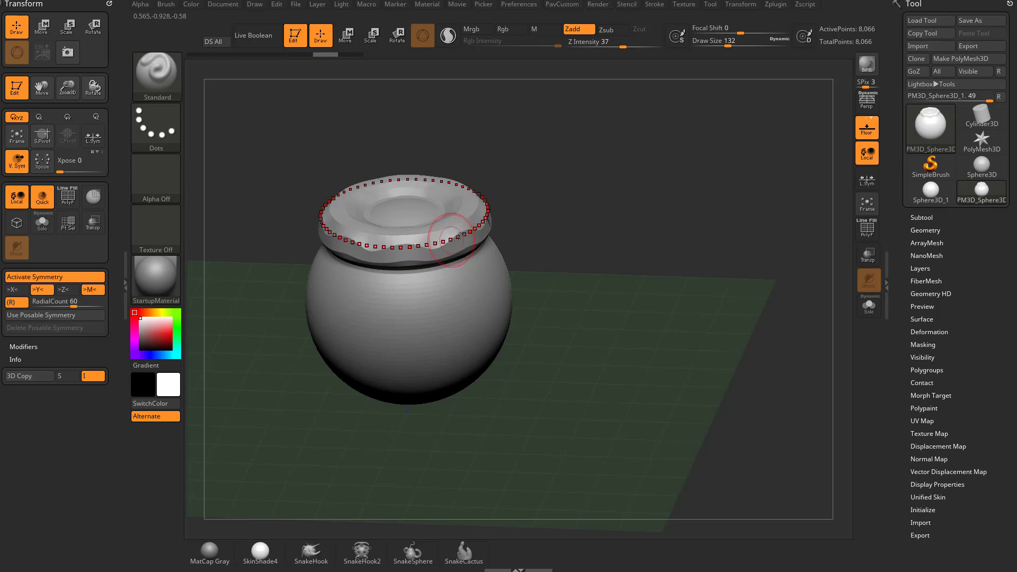
- Smooth down the rim and sculpt alternating raised bands and grooves around the upper half of the sphere
mouse_move(403, 242)
left_mouse_down("shift")
mouse_move(381, 242)
mouse_move(404, 296)
left_mouse_up("shift")
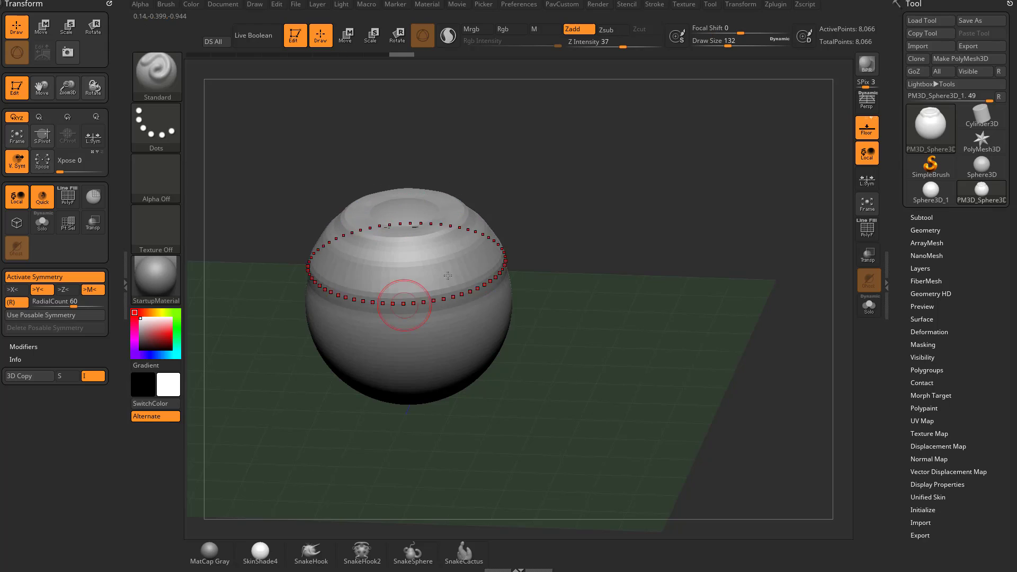
right_click_drag(408, 306, 412, 290)
left_click_drag(413, 292, 418, 317, "alt")
right_click_drag(418, 313, 386, 293)
left_click_drag(451, 283, 457, 314, "alt")
mouse_move(584, 252)
left_mouse_down()
mouse_move(575, 289)
mouse_move(518, 291)
mouse_move(583, 231)
left_mouse_up()
left_click_drag(442, 306, 450, 316, "shift")
mouse_move(564, 279)
left_mouse_down()
mouse_move(548, 302)
mouse_move(522, 308)
left_mouse_up()
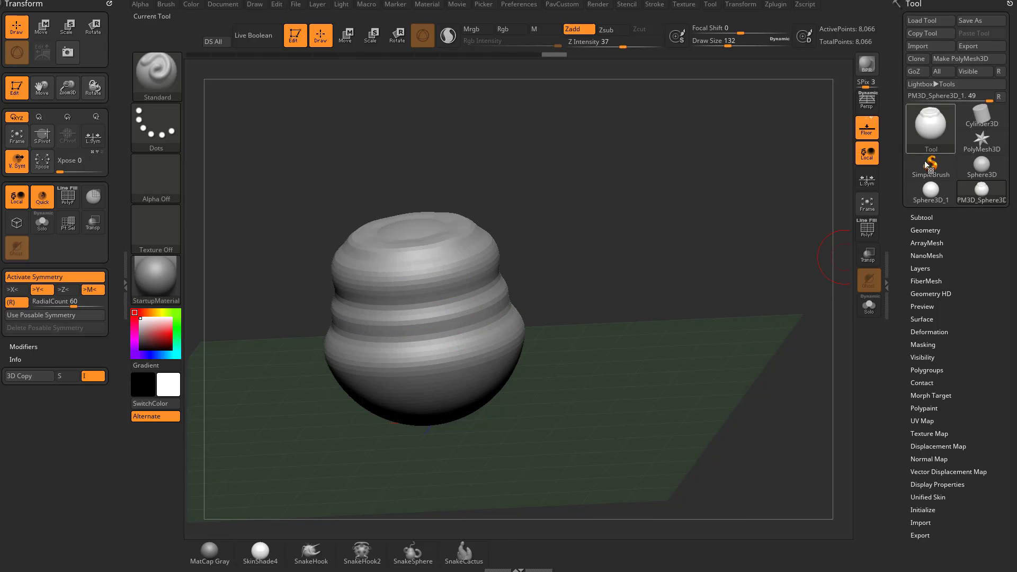
- Preview the SweepProfile3D primitive and return to the sculpted PM3D sphere
left_click(925, 125)
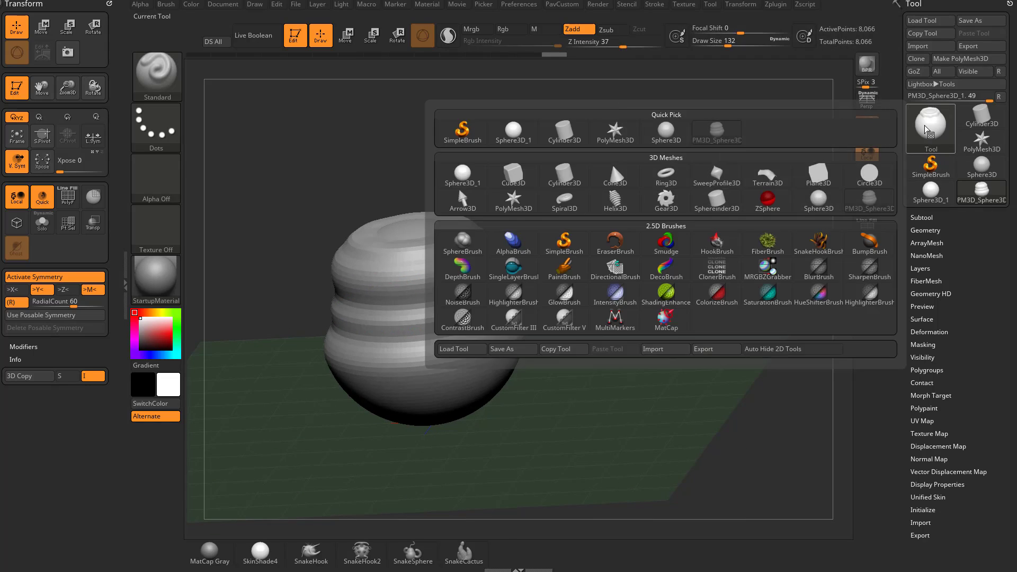
left_click(713, 161)
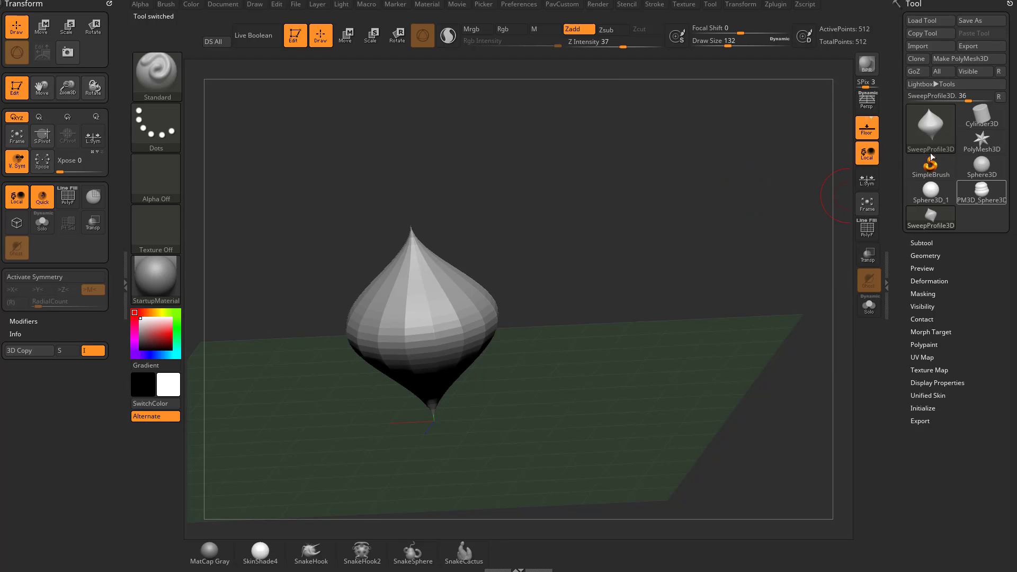
left_click(984, 195)
- Smooth the bands, carve a narrow neck around the body and raise a wider rim above it
mouse_move(599, 260)
left_mouse_down()
mouse_move(634, 250)
mouse_move(631, 273)
left_mouse_up()
mouse_move(517, 285)
left_mouse_down("shift")
mouse_move(504, 324)
mouse_move(511, 284)
left_mouse_up("shift")
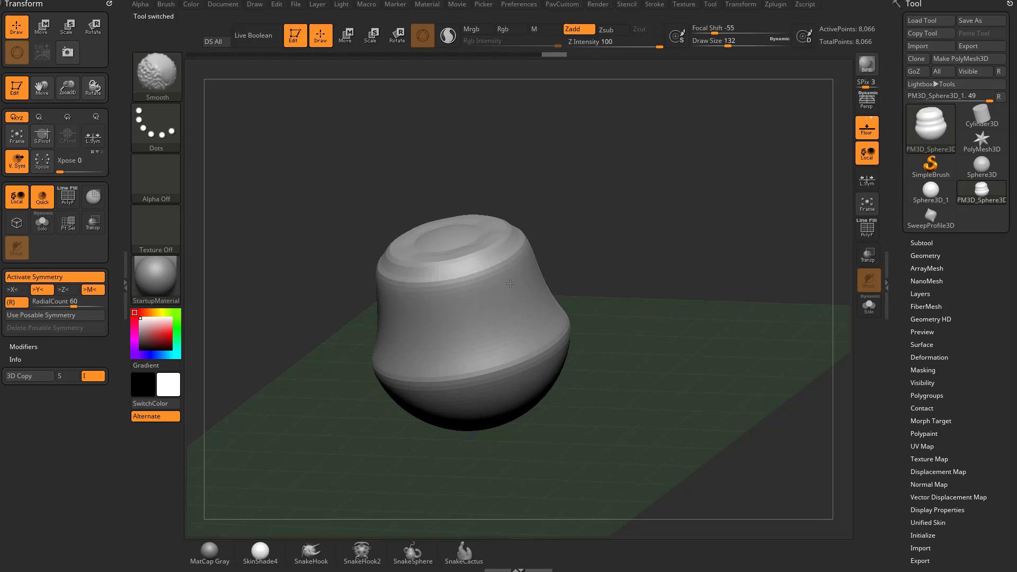
left_click_drag(517, 335, 520, 331, "shift")
mouse_move(522, 291)
left_mouse_down("alt")
mouse_move(518, 335)
mouse_move(519, 324)
left_mouse_up("alt")
left_click_drag(601, 287, 583, 266)
mouse_move(494, 297)
left_mouse_down("shift")
mouse_move(493, 310)
mouse_move(490, 302)
left_mouse_up("shift")
mouse_move(485, 266)
left_mouse_down()
mouse_move(466, 269)
mouse_move(478, 274)
left_mouse_up()
left_click(422, 122)
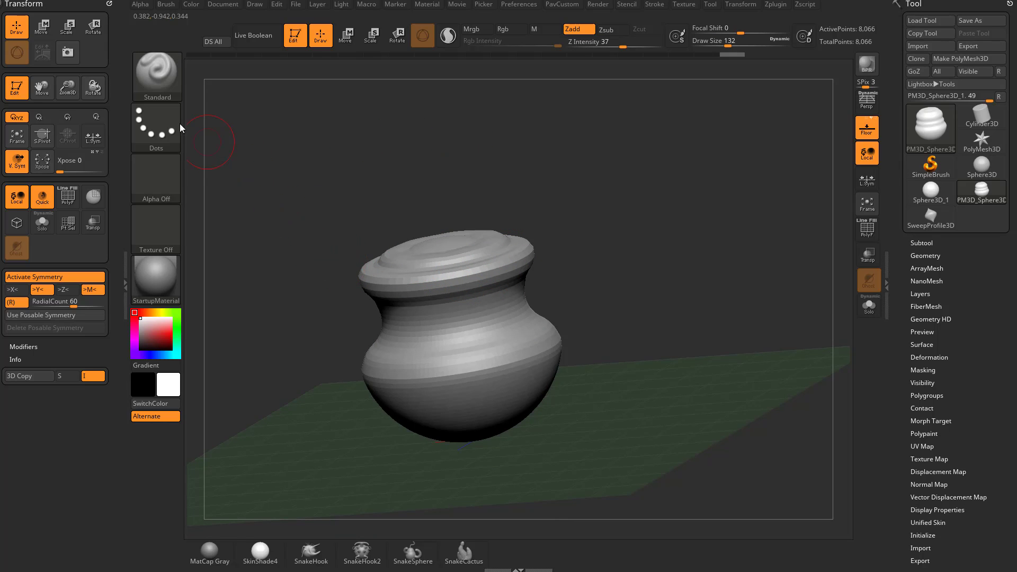
- Switch to the Clay brush and build up a thicker rim and raised bands around the pot's belly
left_click(157, 74)
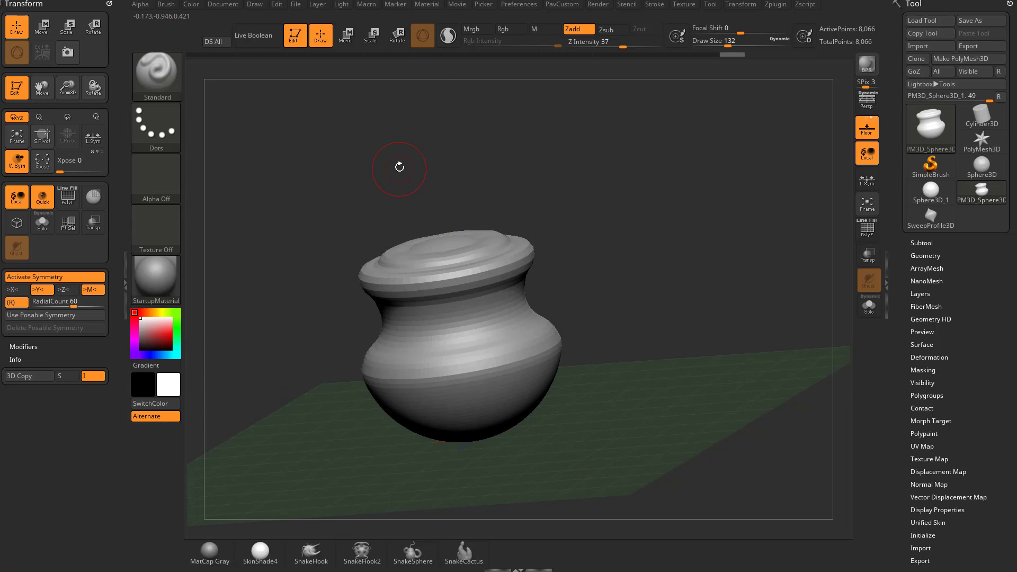
key("b")
key("l")
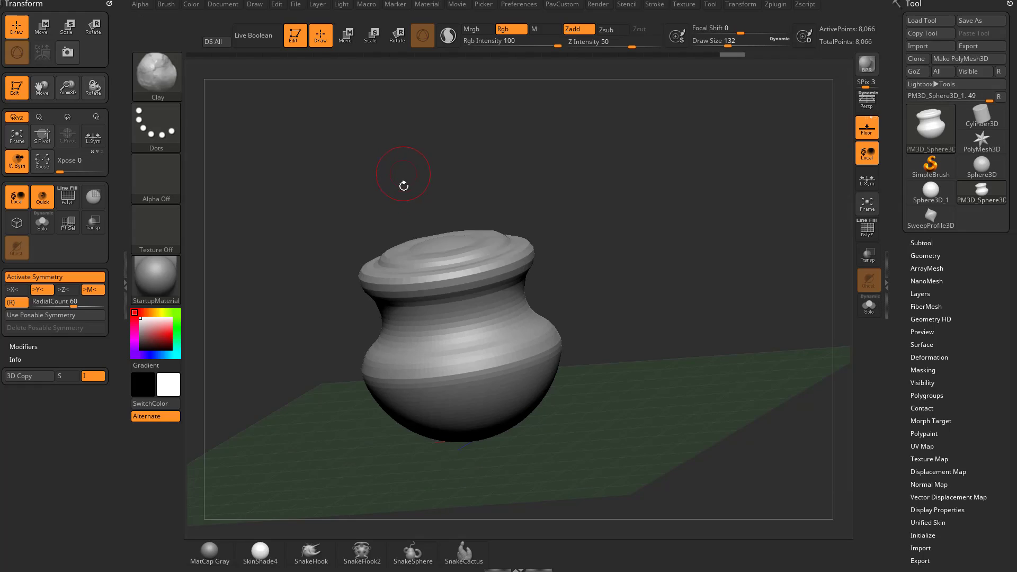
left_click_drag(434, 272, 466, 289)
right_click_drag(498, 363, 489, 375)
left_click_drag(489, 376, 491, 391)
right_click_drag(493, 389, 511, 366)
left_click_drag(511, 364, 512, 377)
right_click_drag(512, 377, 604, 332)
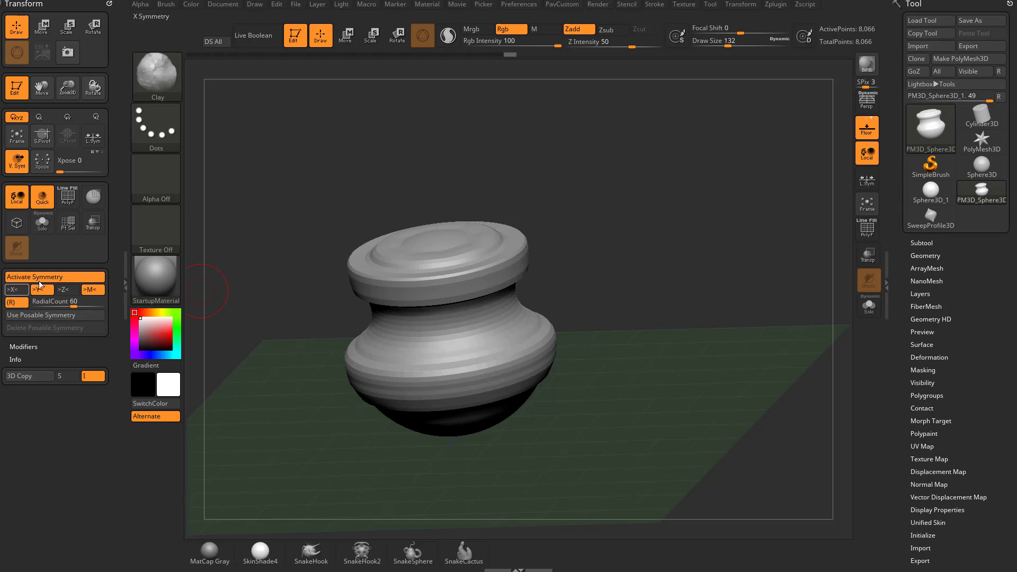